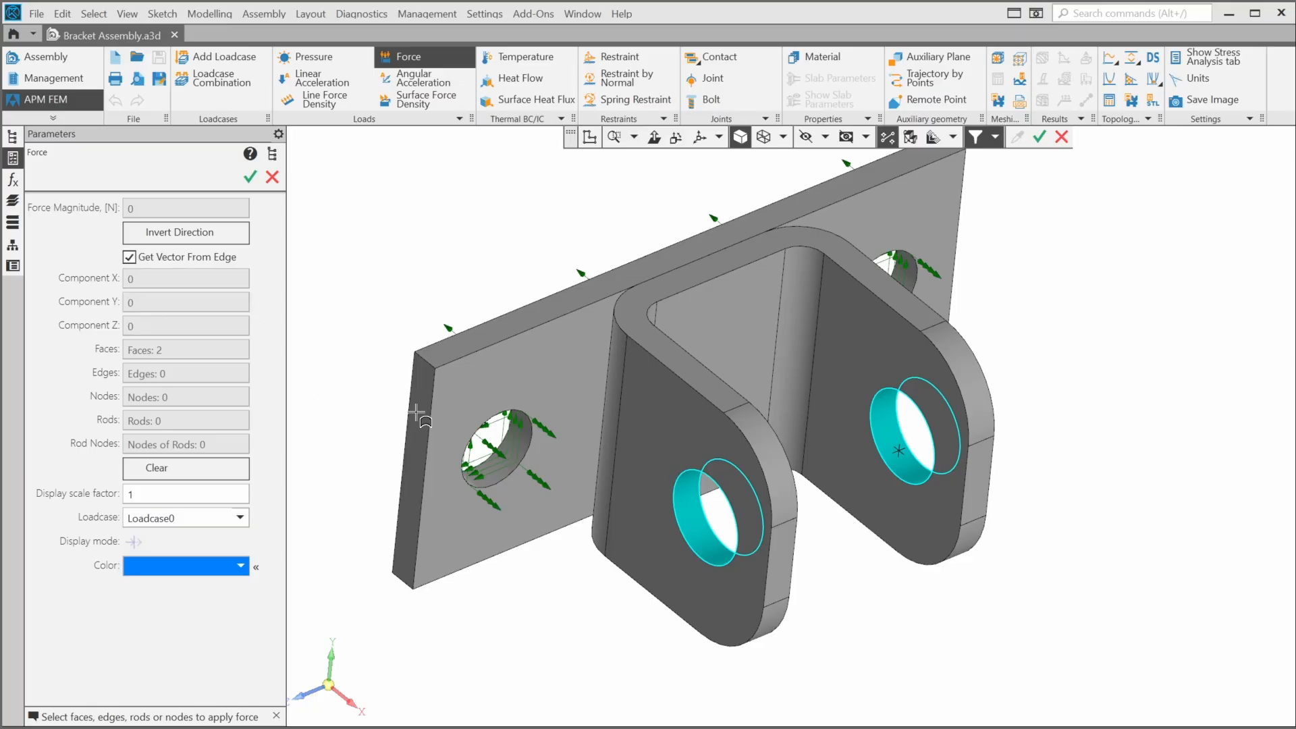
- Reverse the hole force direction and switch to manual components X = 1, Y = 0, Z = 0
left_click(695, 392)
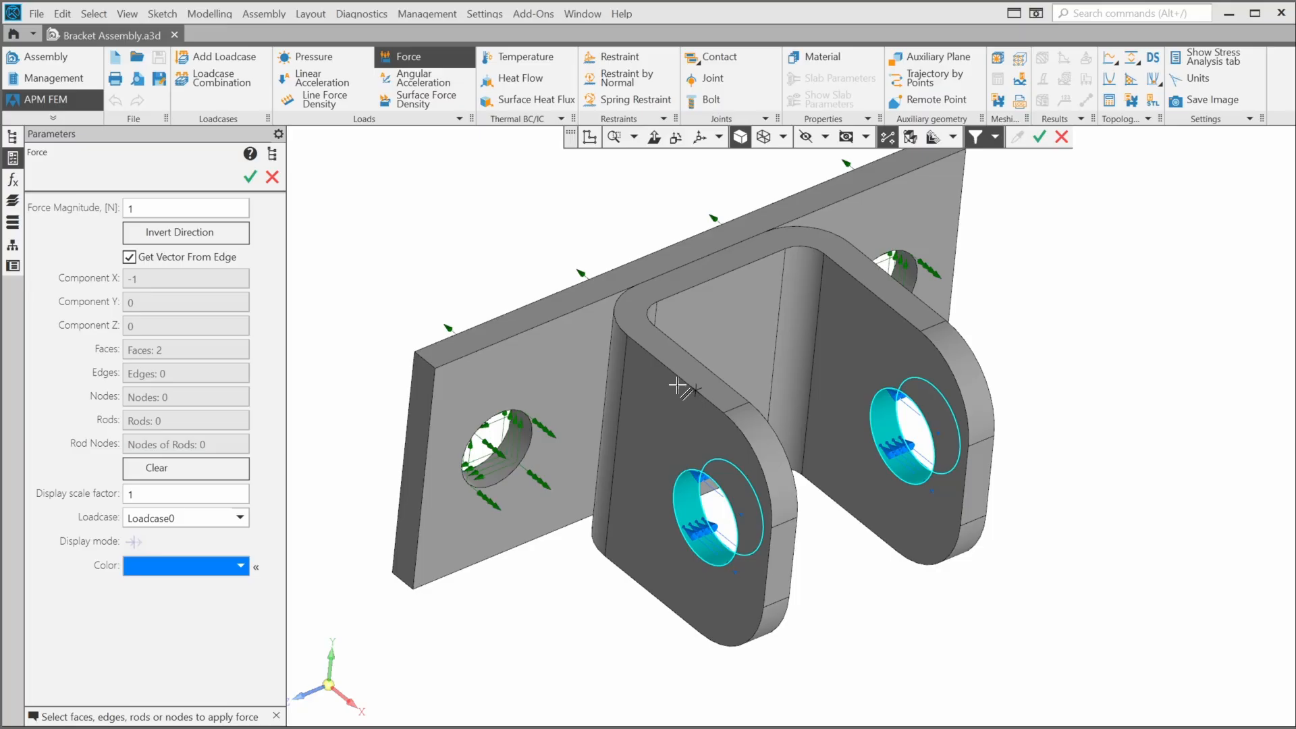
left_click(221, 233)
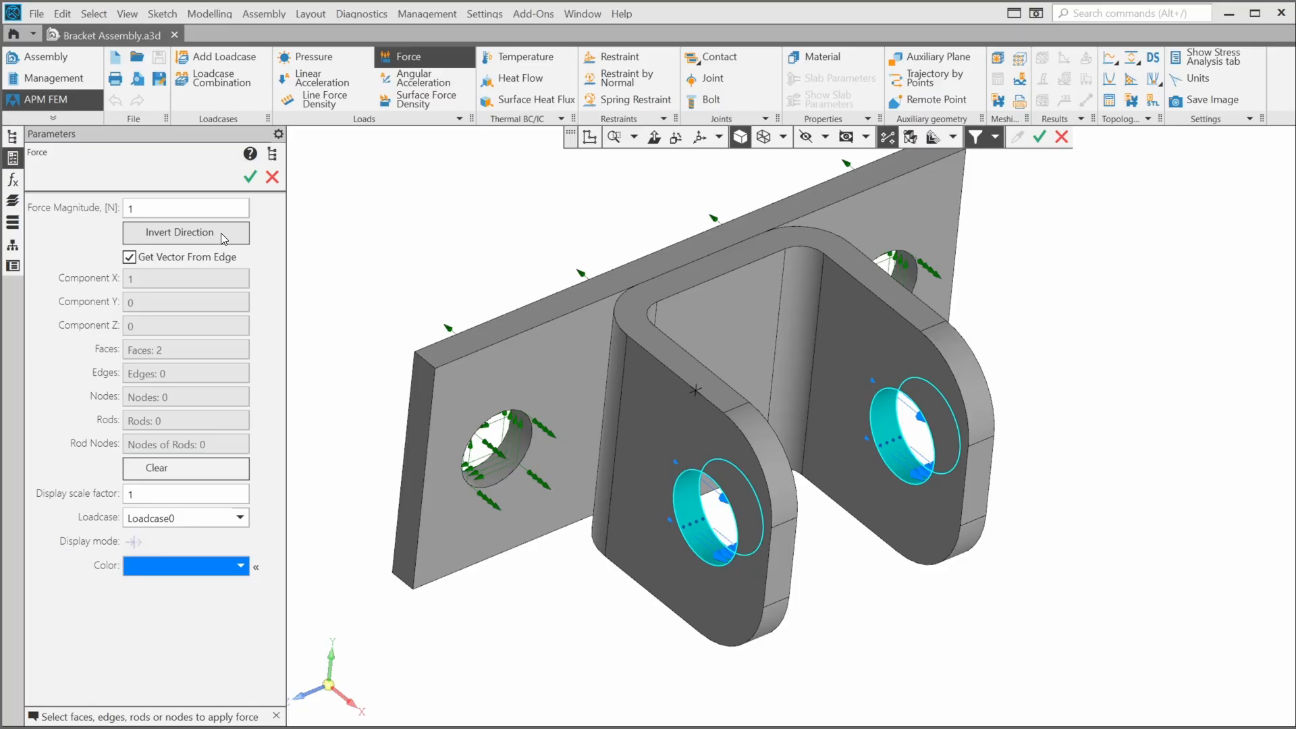
left_click(129, 259)
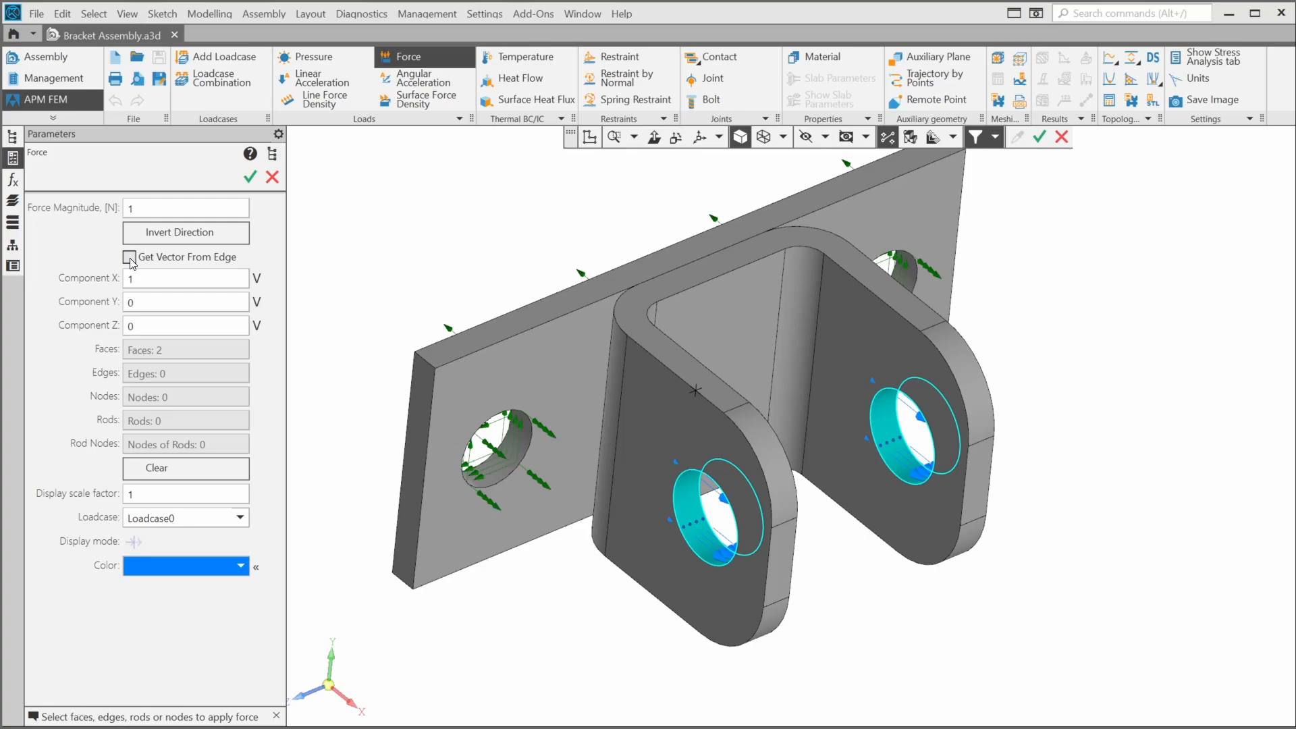
- Set the force's Y component to -1 for a diagonal +X/−Y direction
double_click(159, 301)
type("-1")
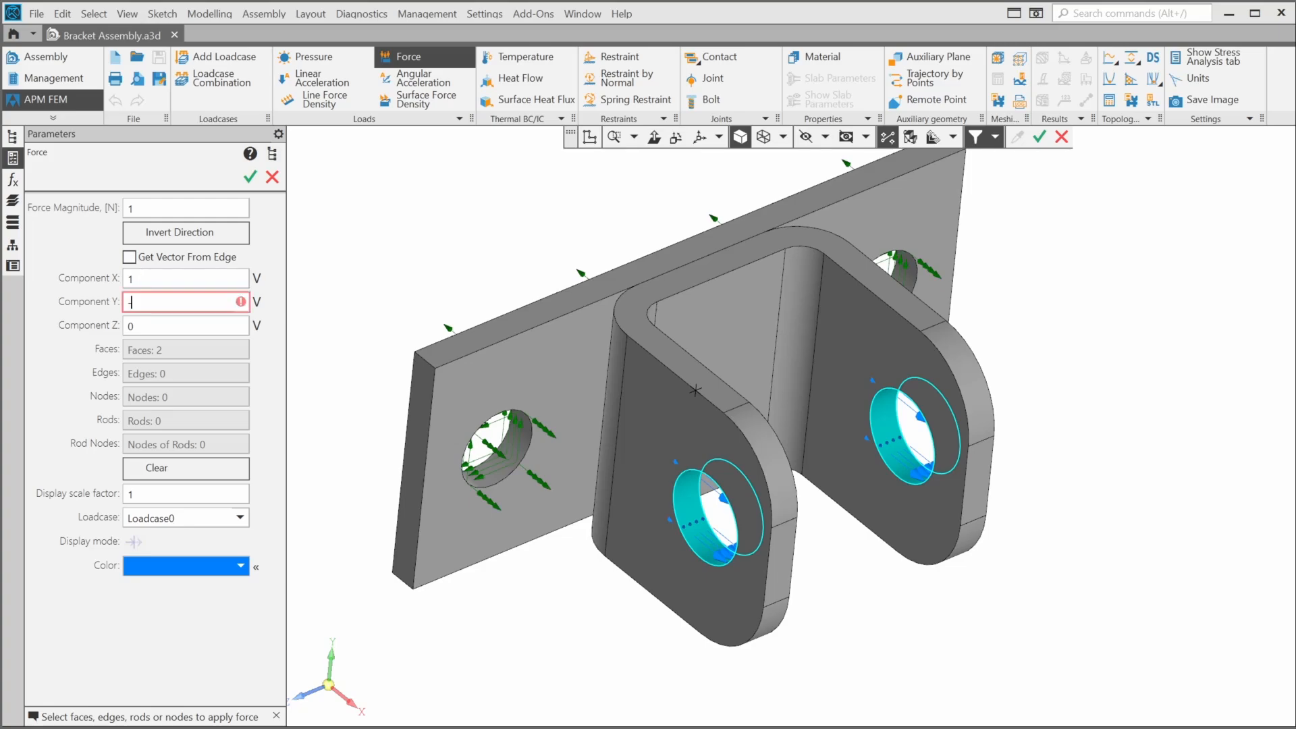
key("Return")
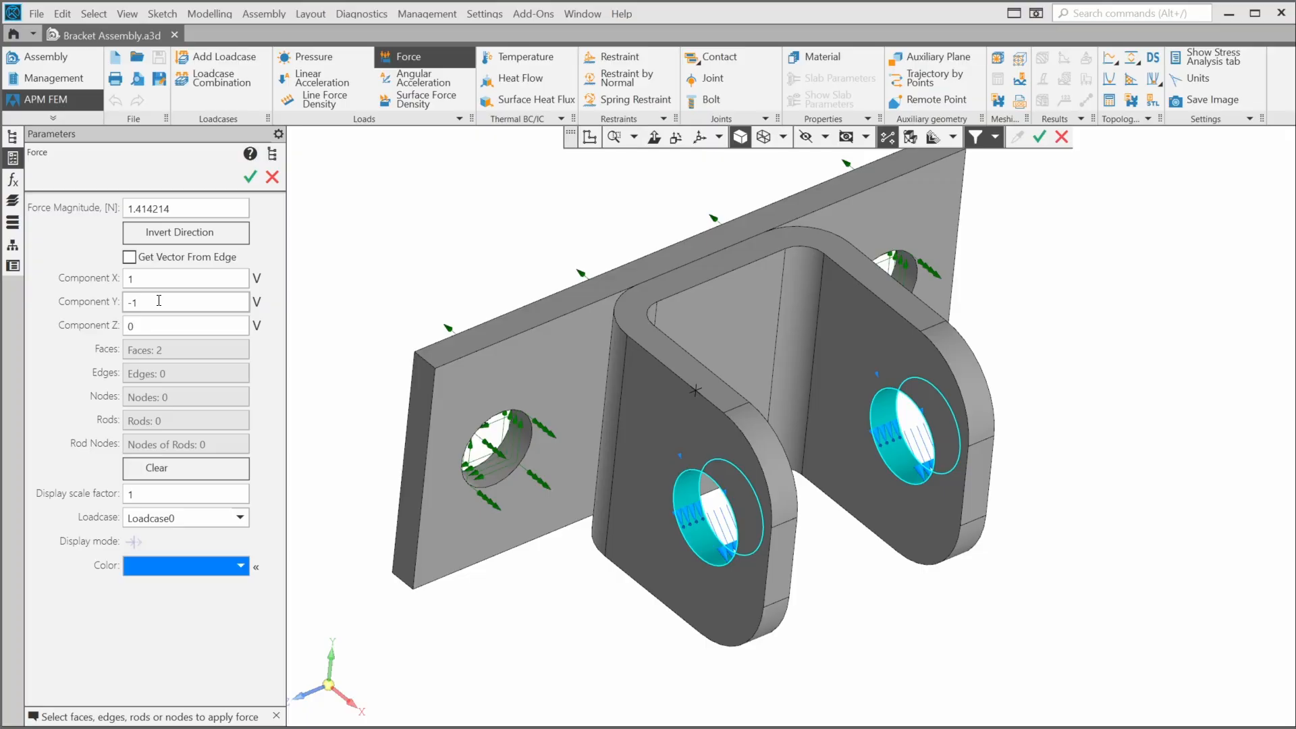
- Set the force magnitude to 3000 N (entered as 3e3), apply it and close the settings
double_click(189, 208)
type("3")
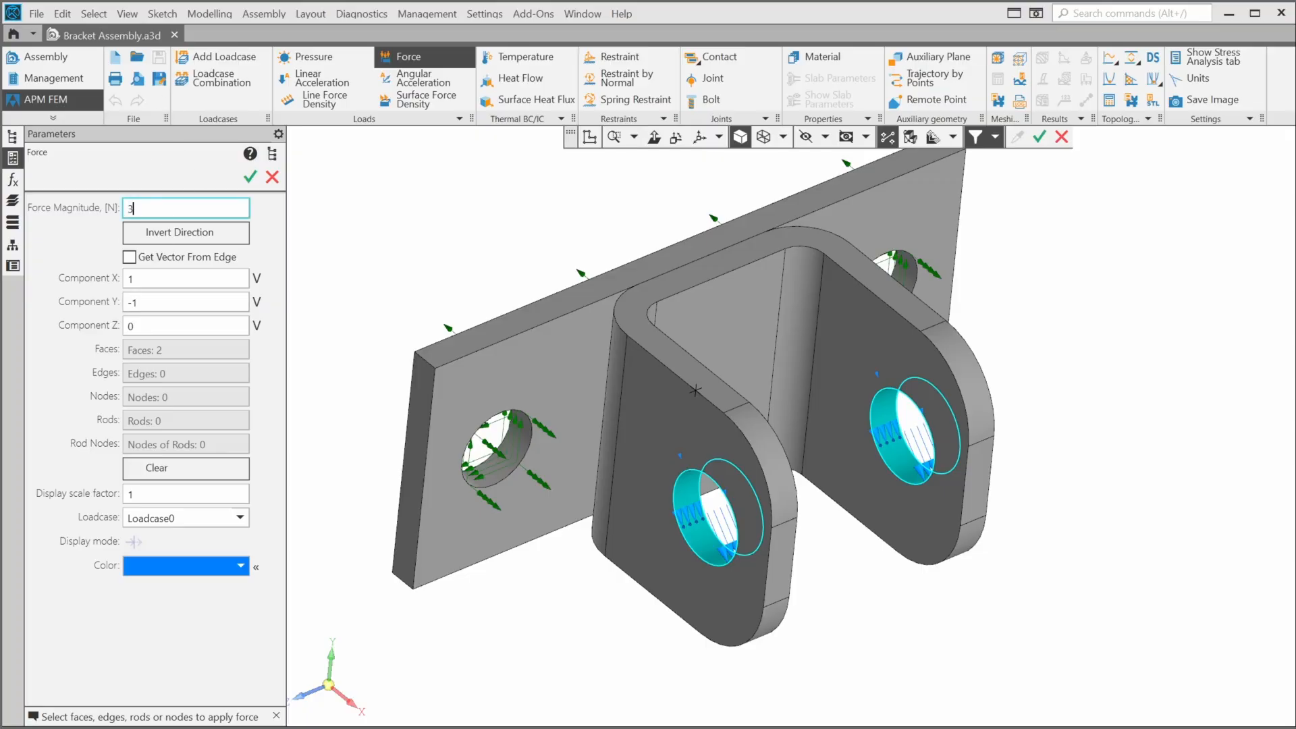
type("000")
left_click(250, 177)
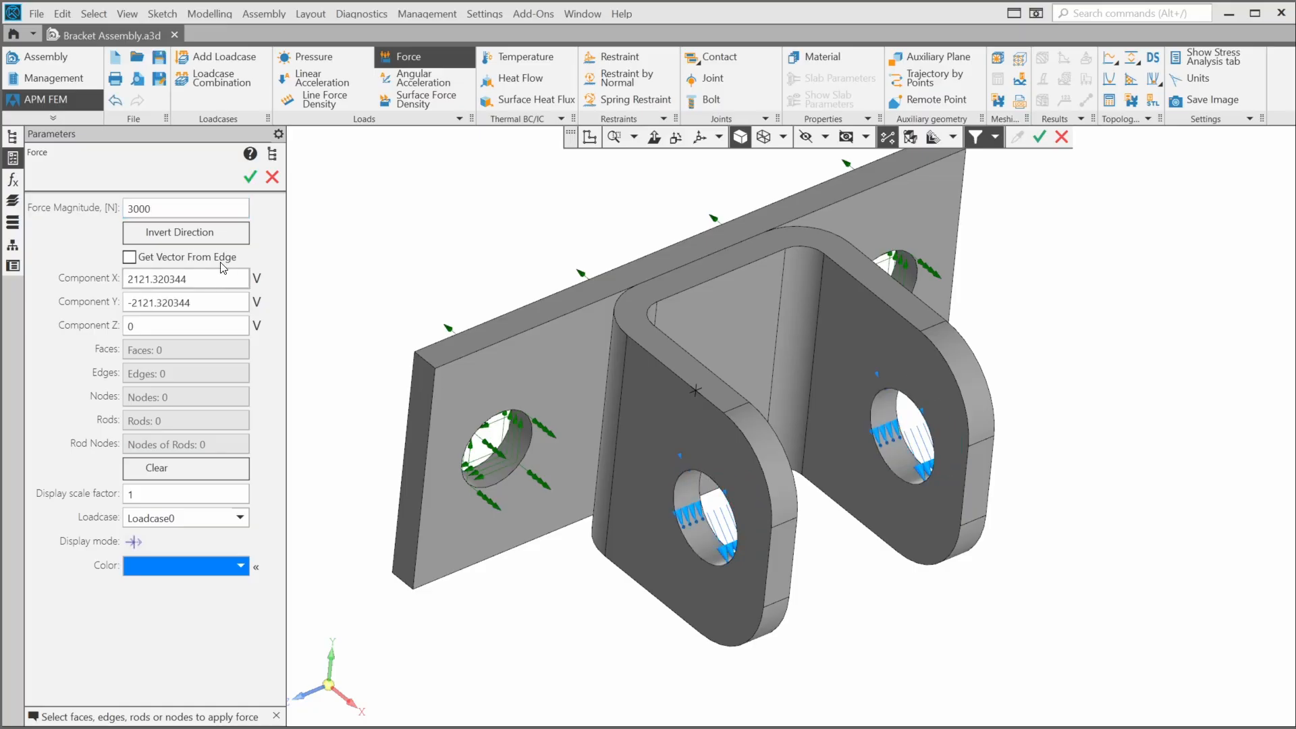
double_click(212, 204)
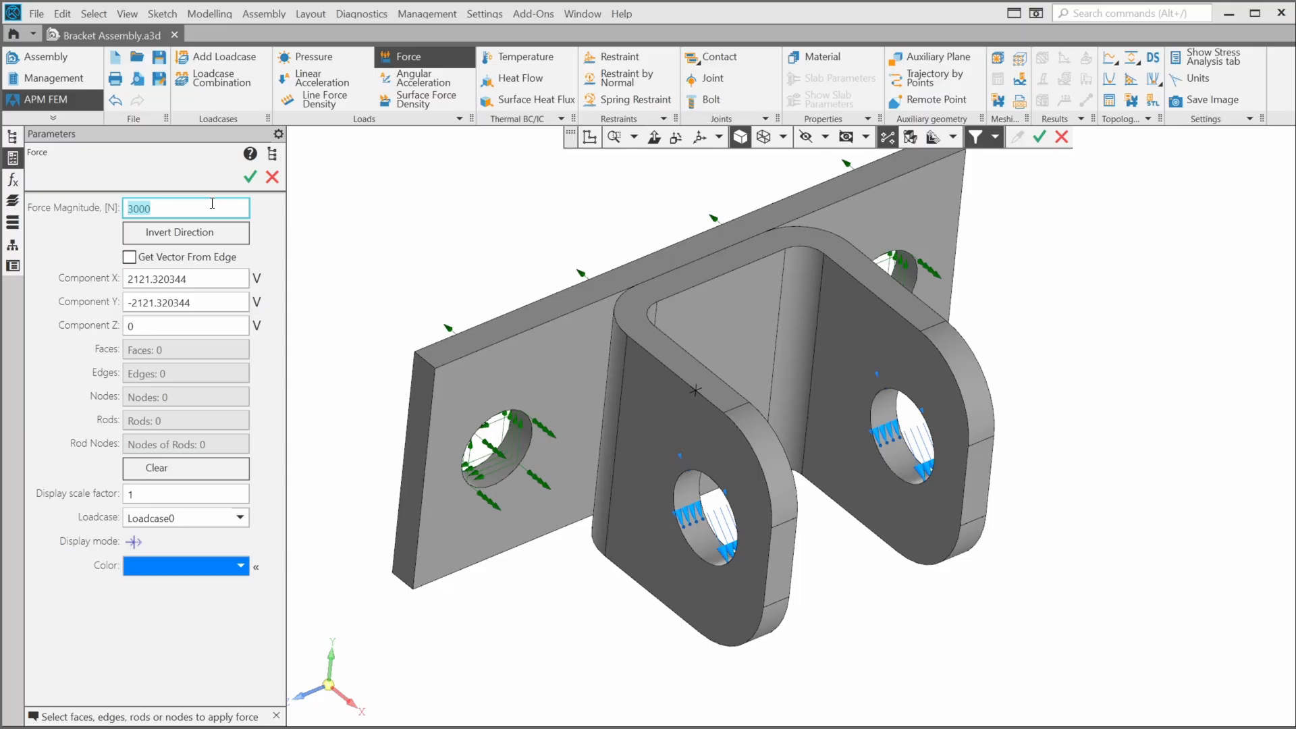
type("3e3")
key("Return")
left_click(272, 178)
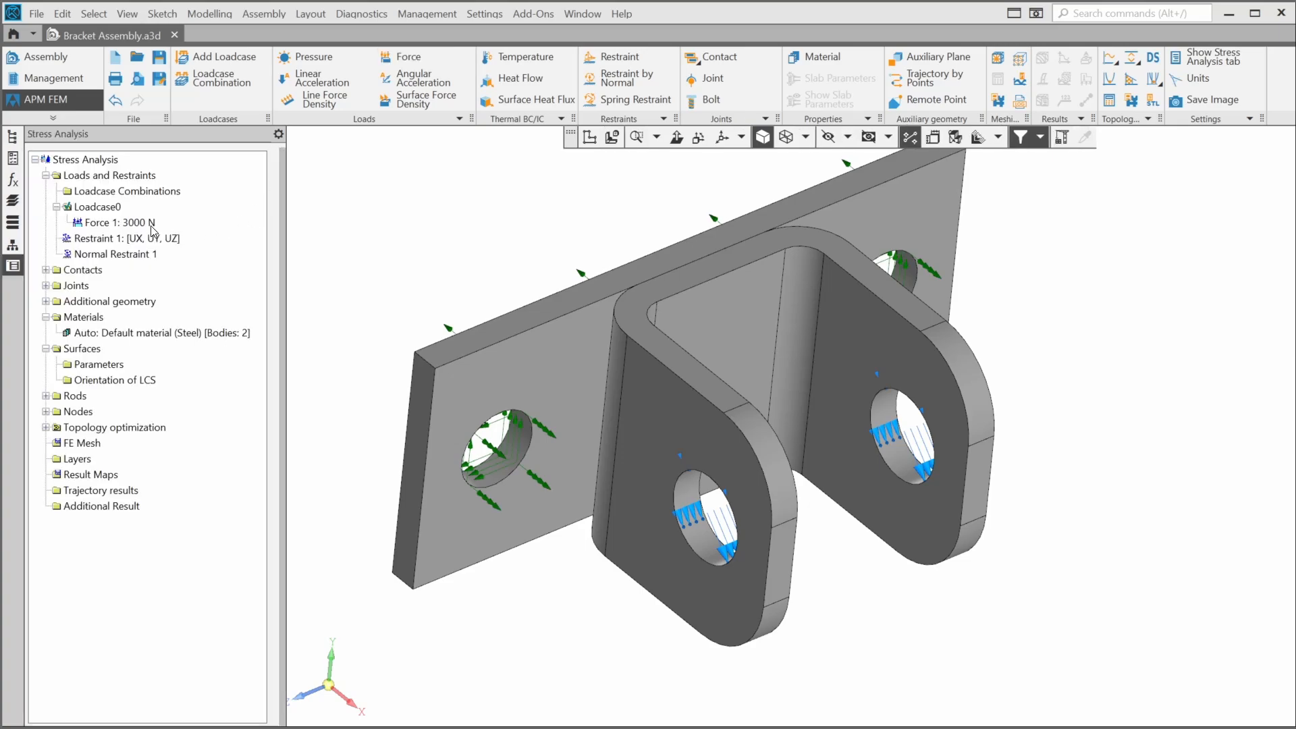
left_click(140, 224)
left_click(117, 209)
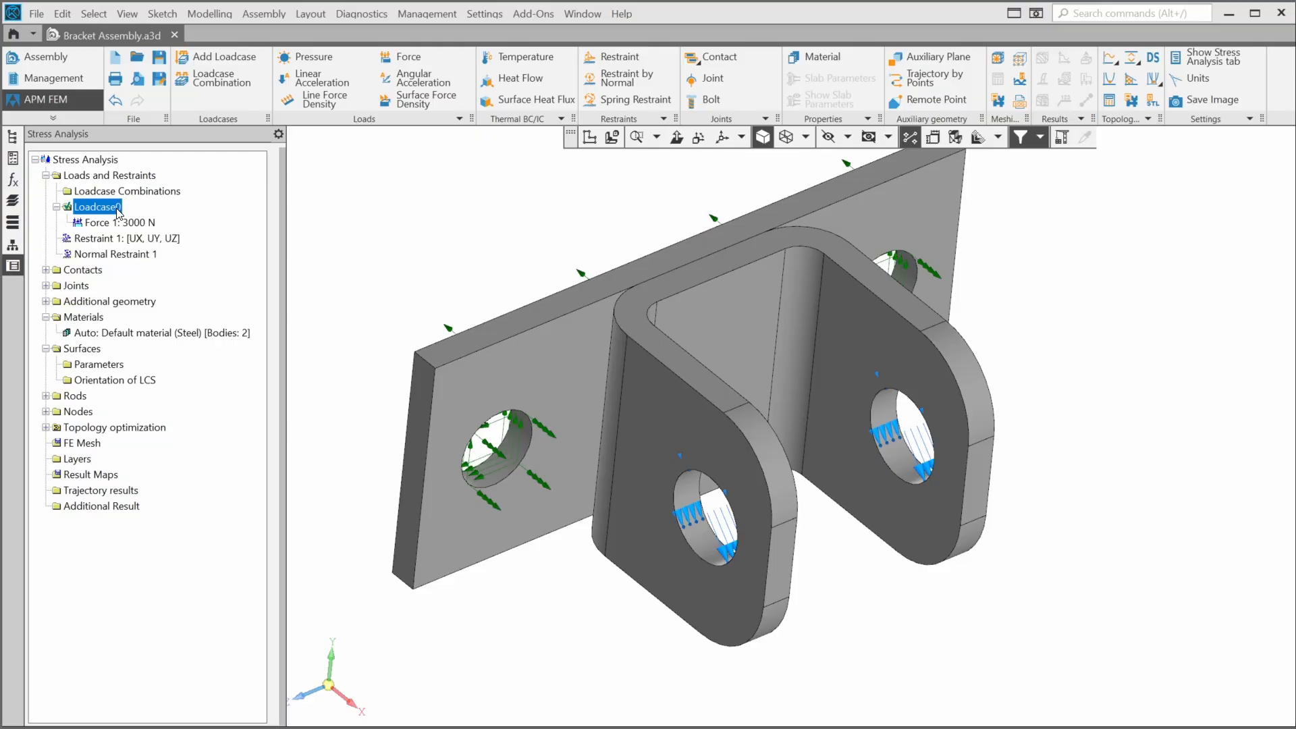
- Create Loadcase1 and set it as the active loadcase from its context menu
left_click(233, 53)
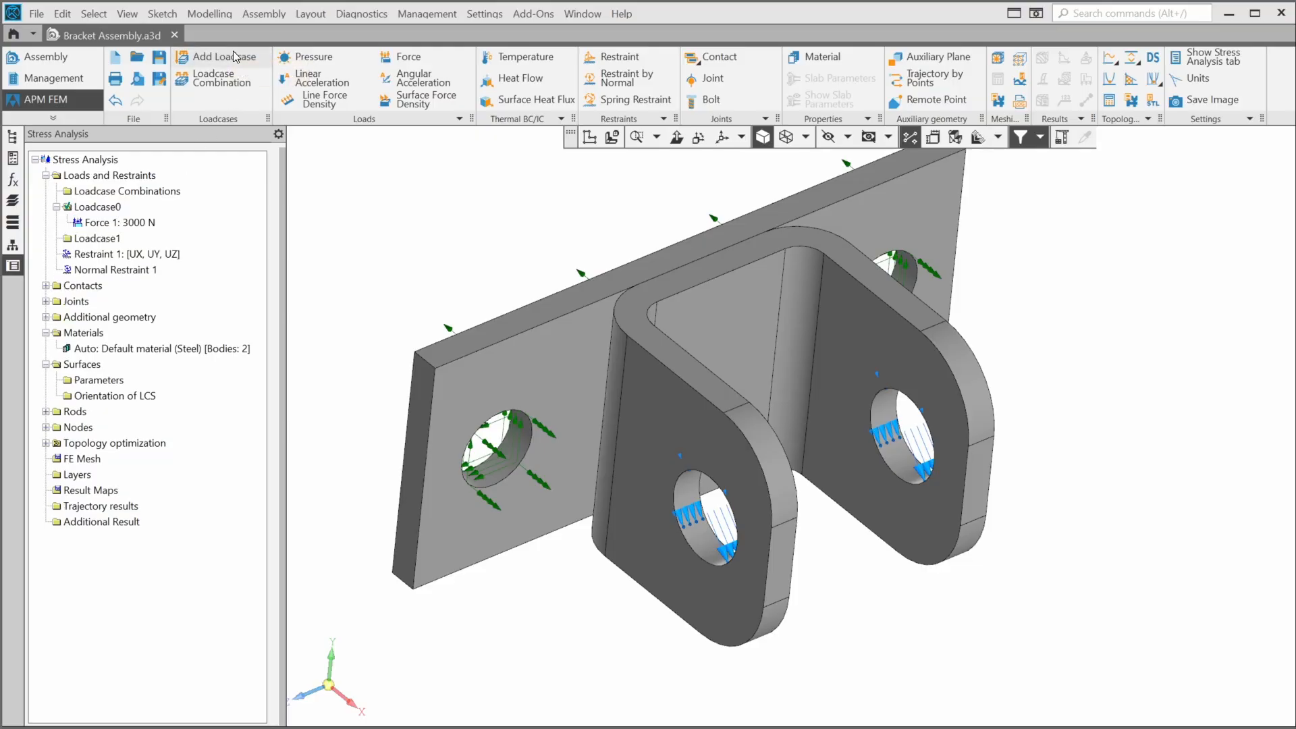
left_click(118, 240)
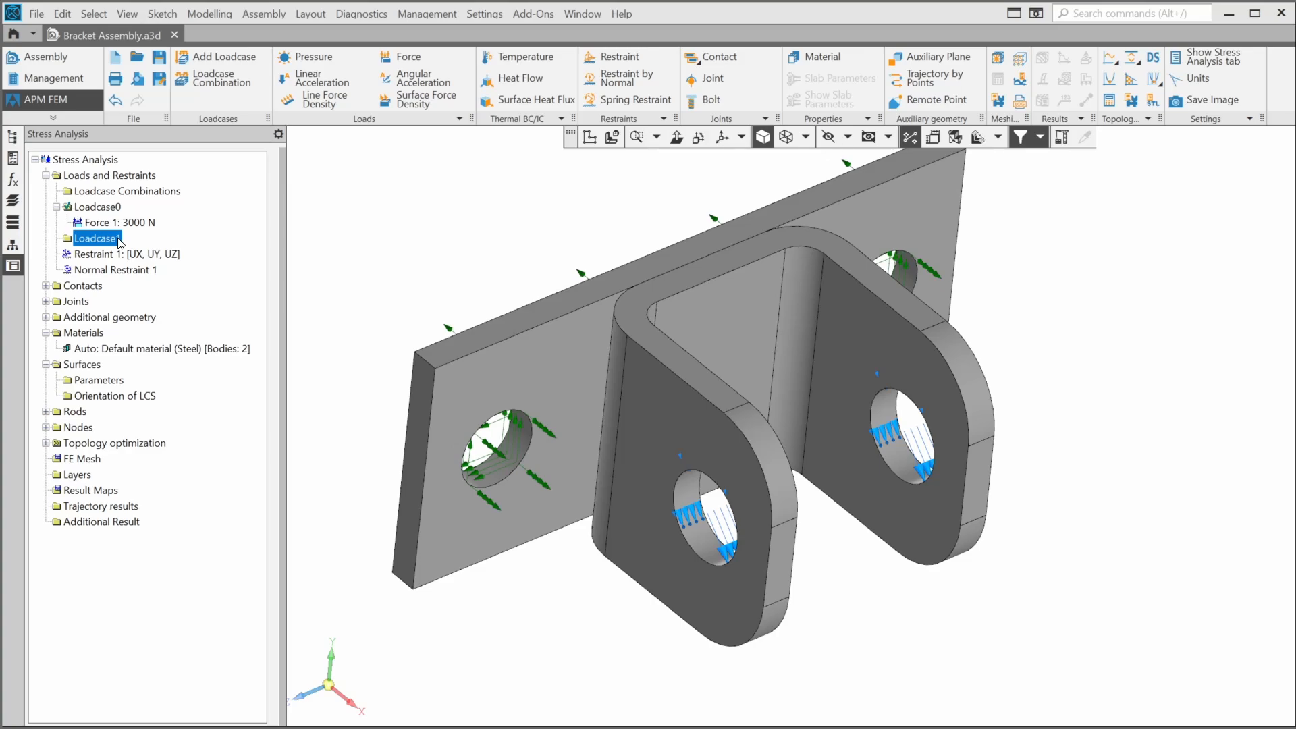
right_click(120, 241)
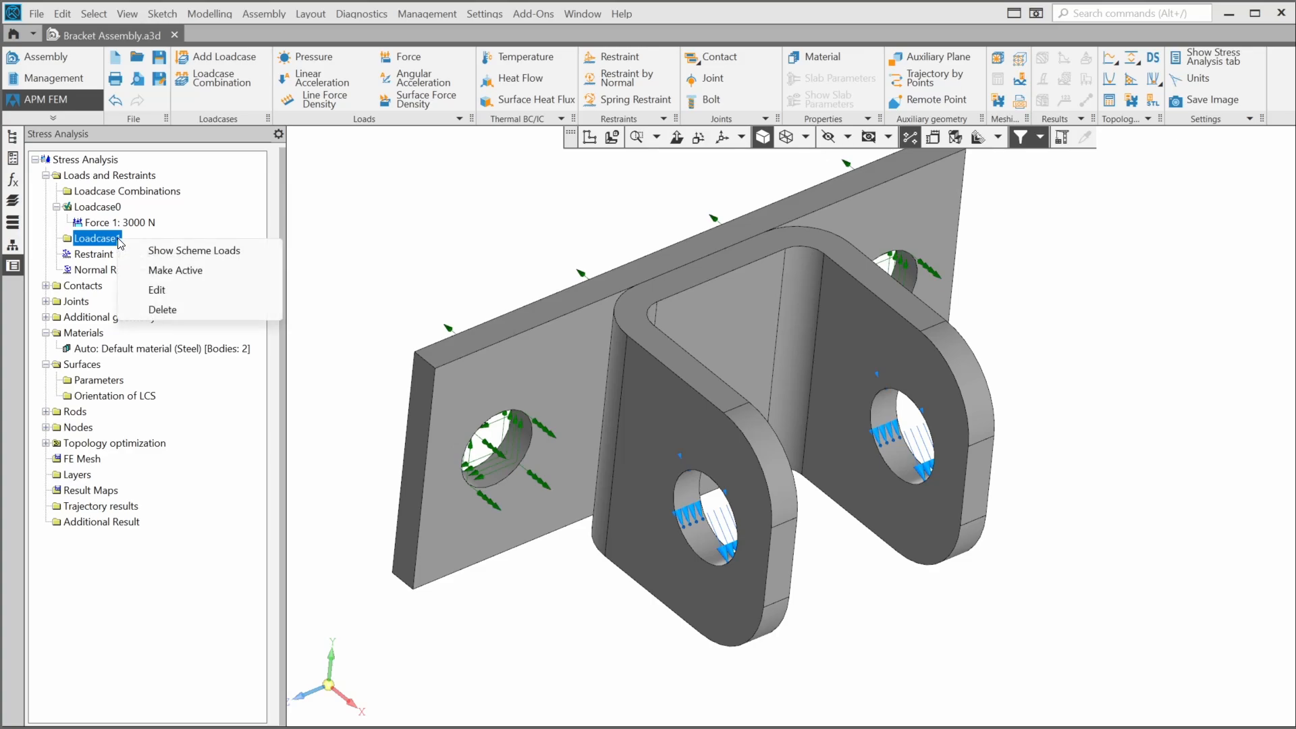
left_click(154, 272)
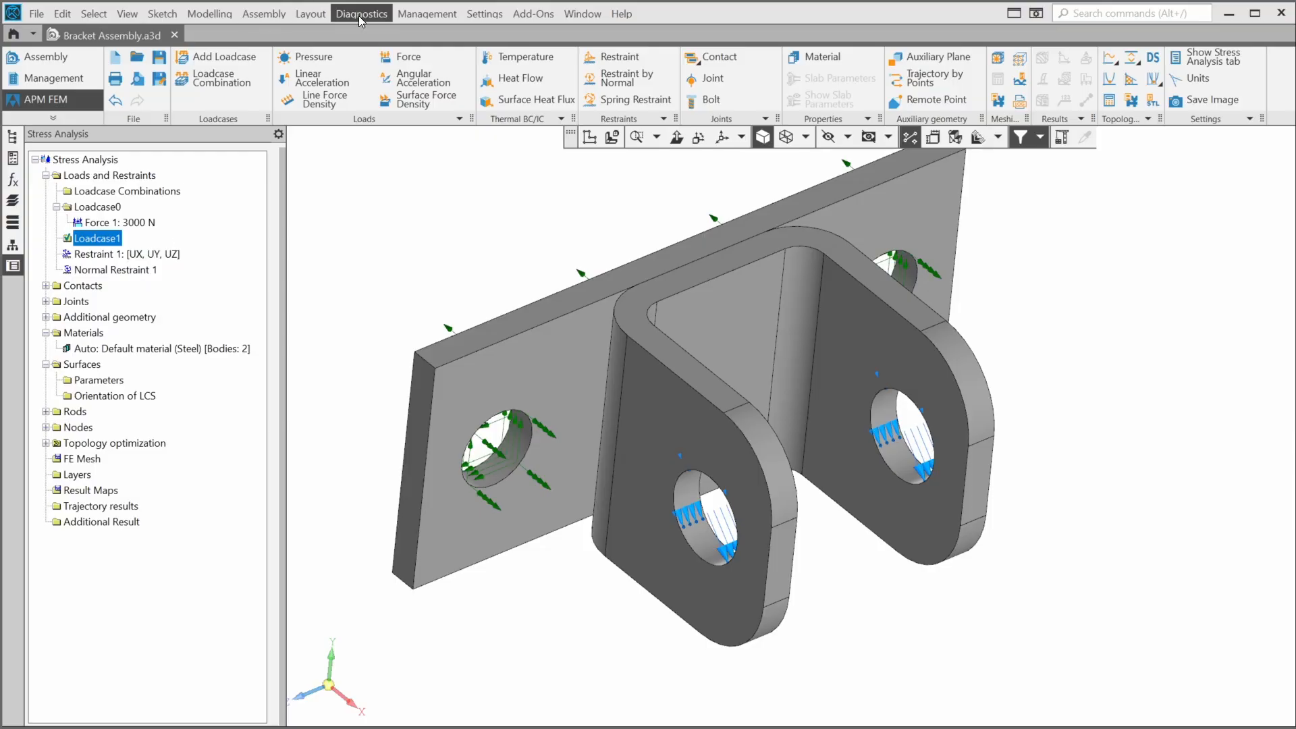
- Add a 3000 N Force 2 on the plate's top face, directed down (−Y) along a vertical edge
left_click(404, 56)
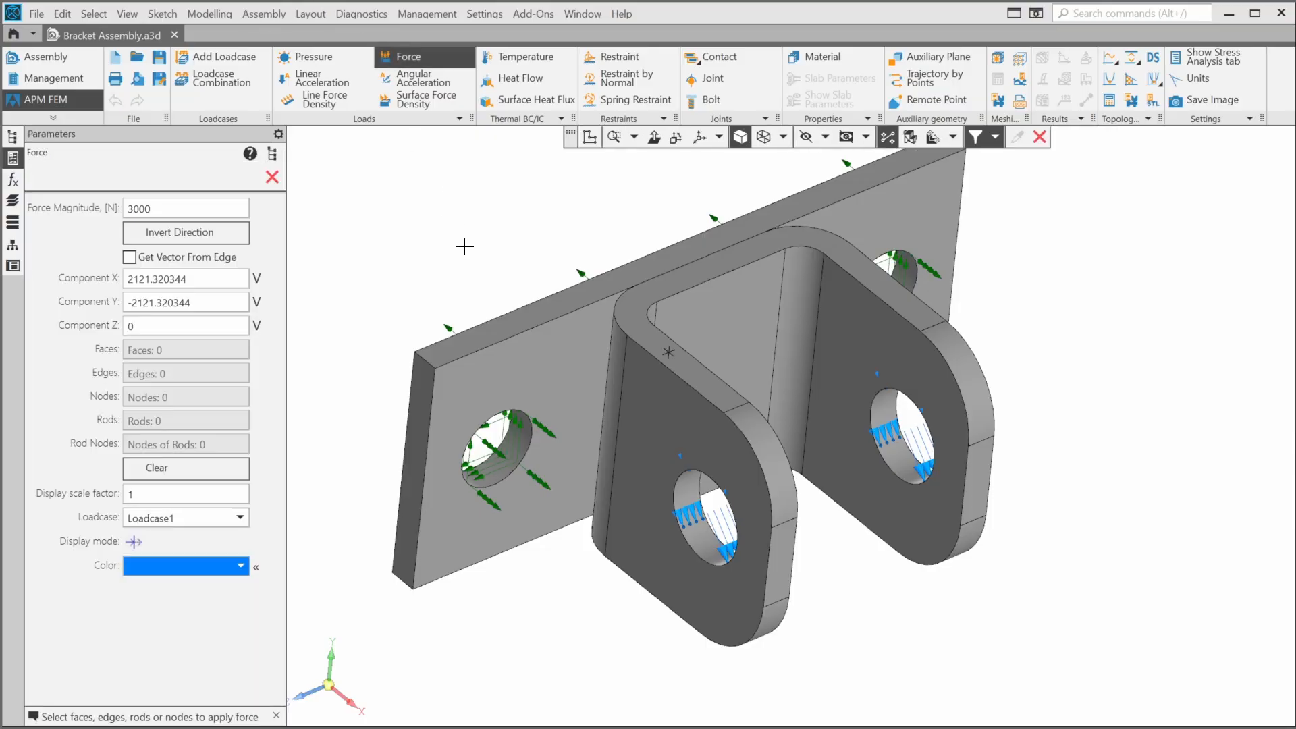
left_click(503, 328)
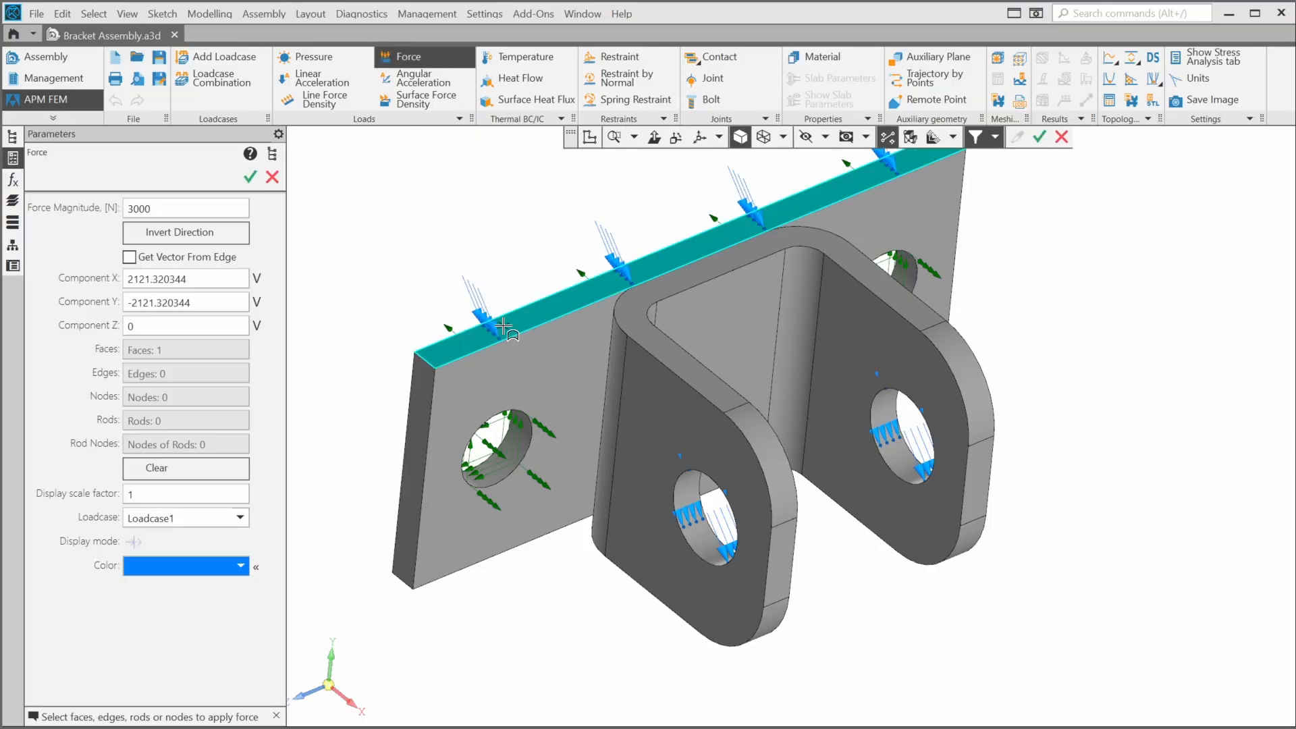
left_click(129, 257)
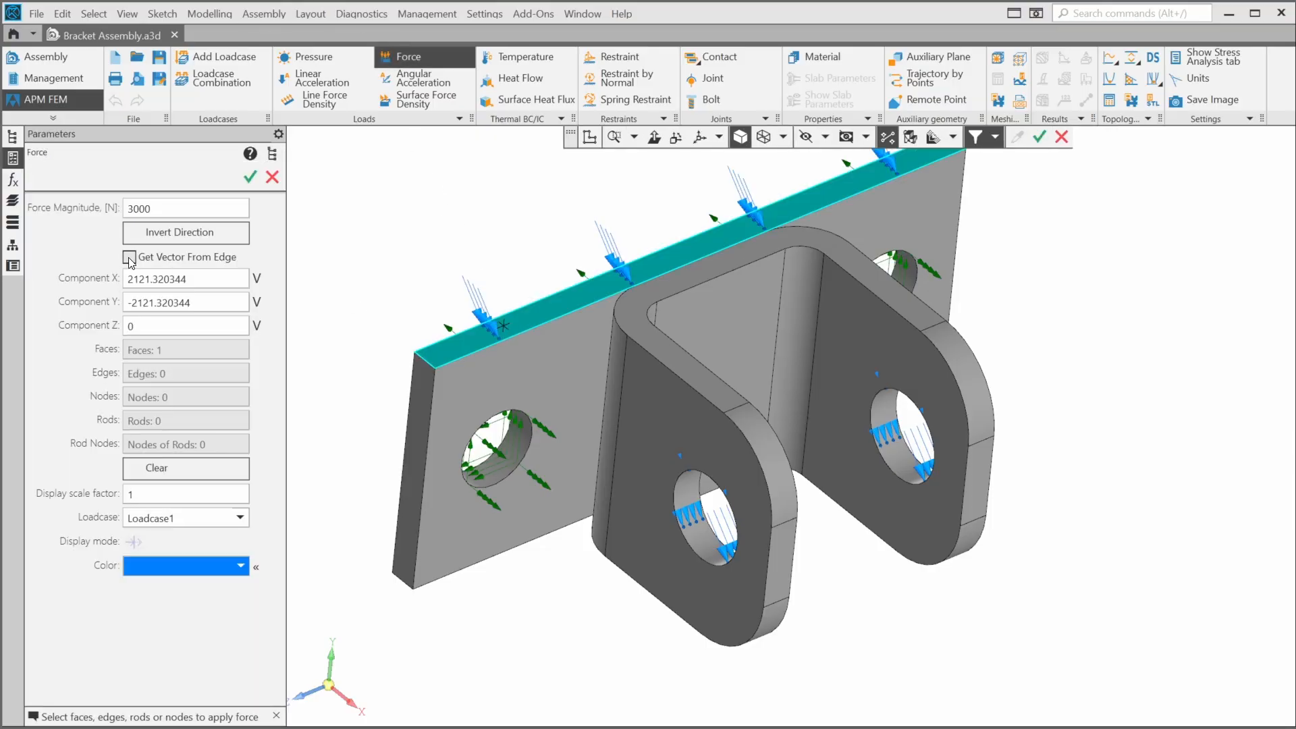
left_click(432, 400)
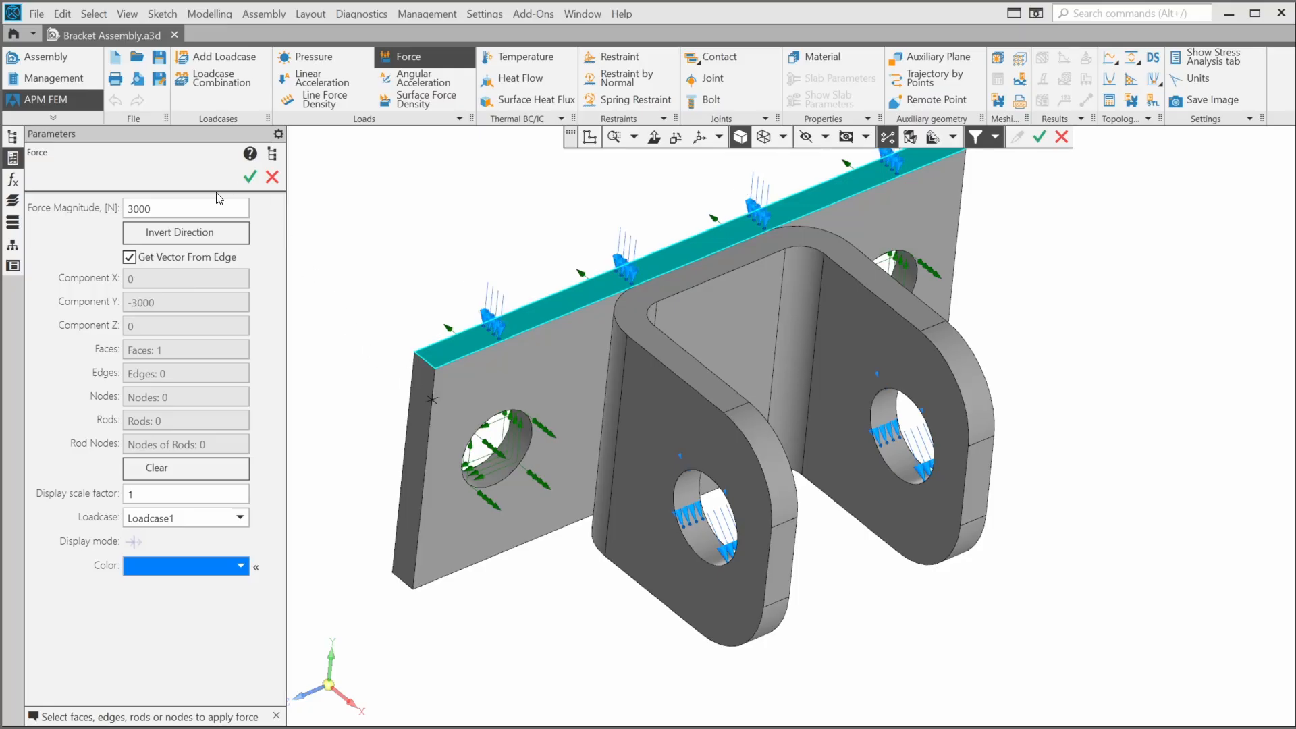
left_click(250, 178)
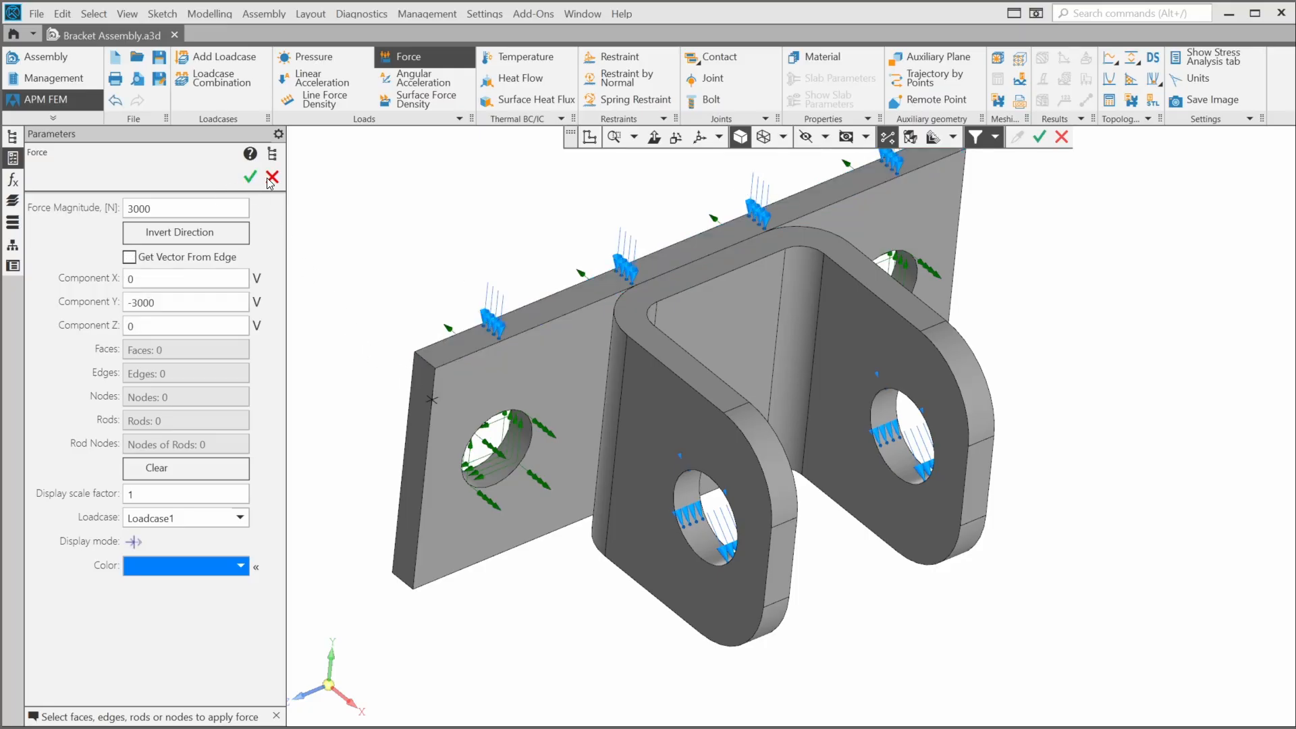
left_click(272, 177)
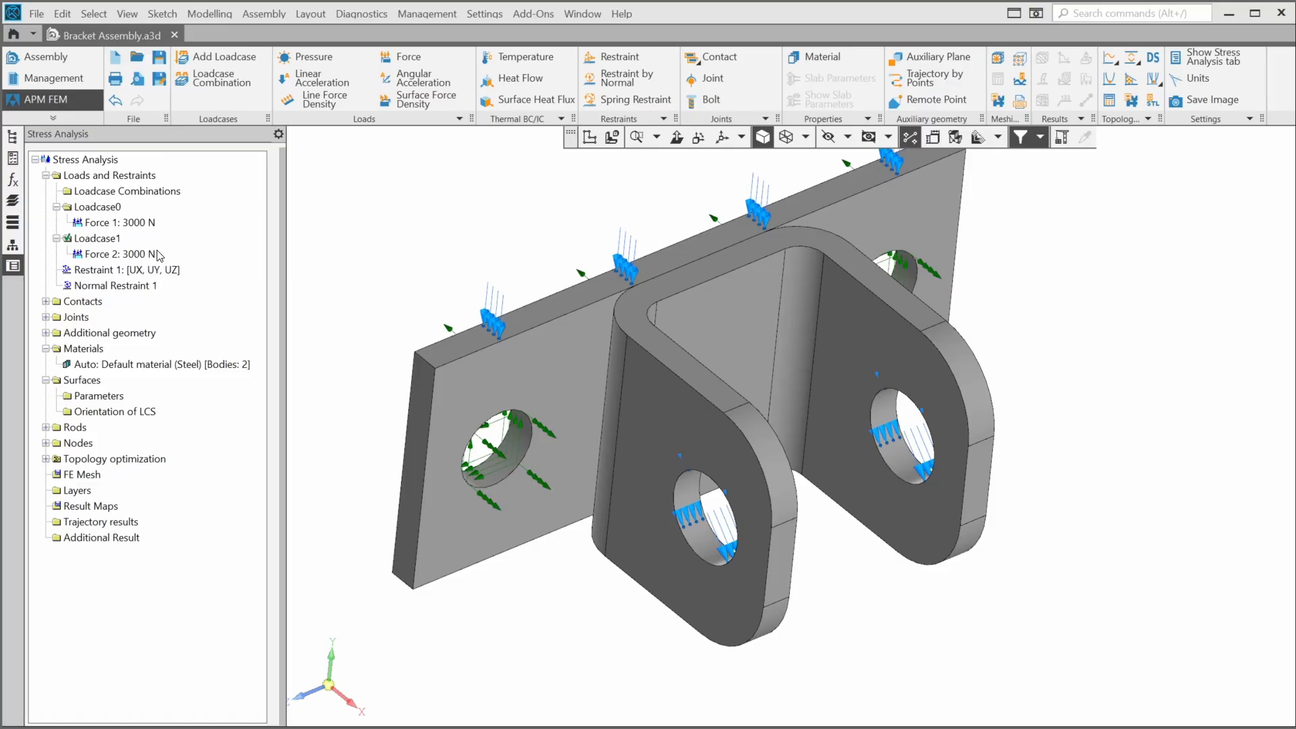
left_click(144, 256)
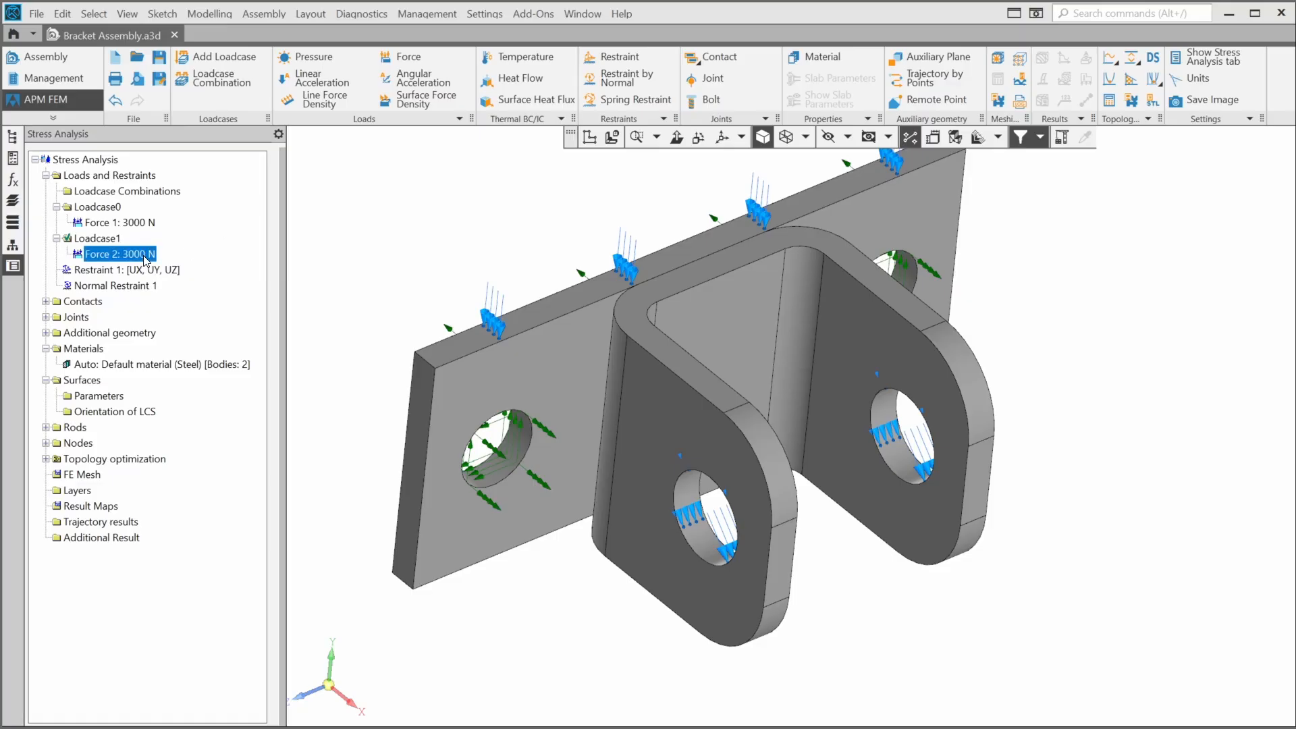
left_click(107, 242)
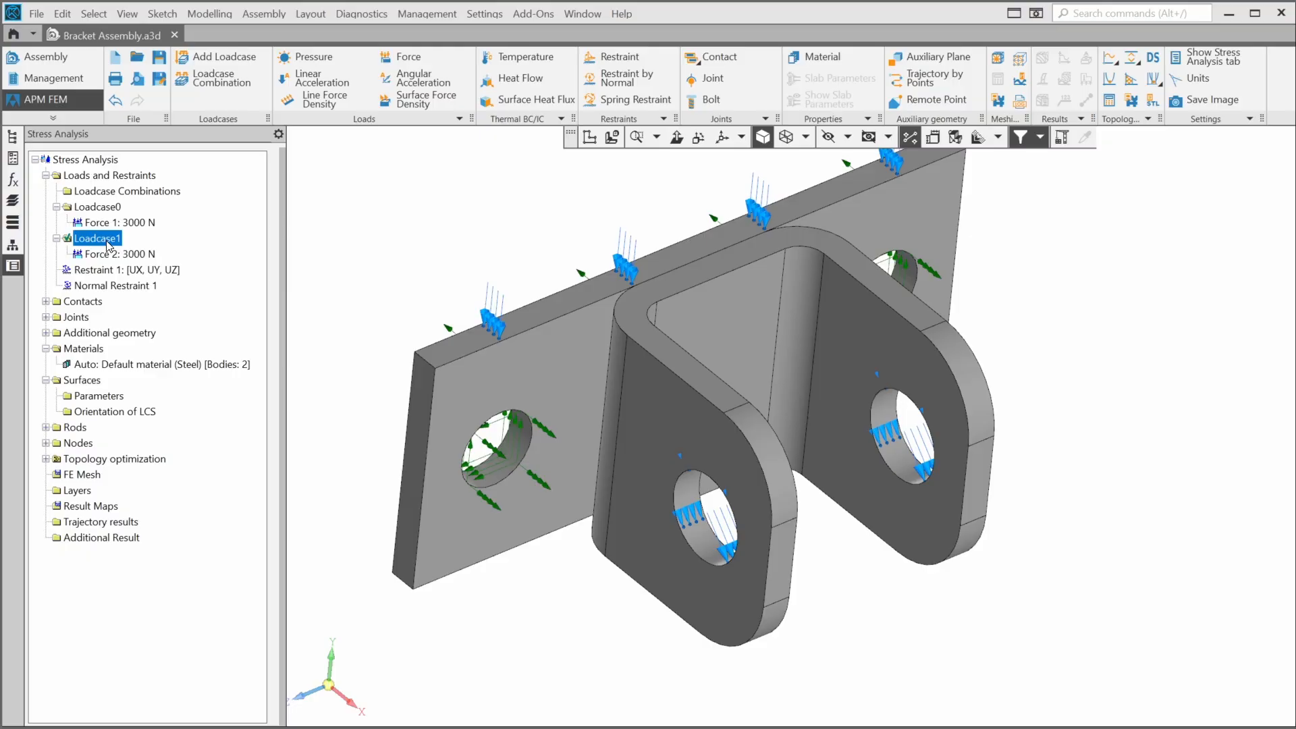
- Make Loadcase0 the active loadcase again
left_click(96, 212)
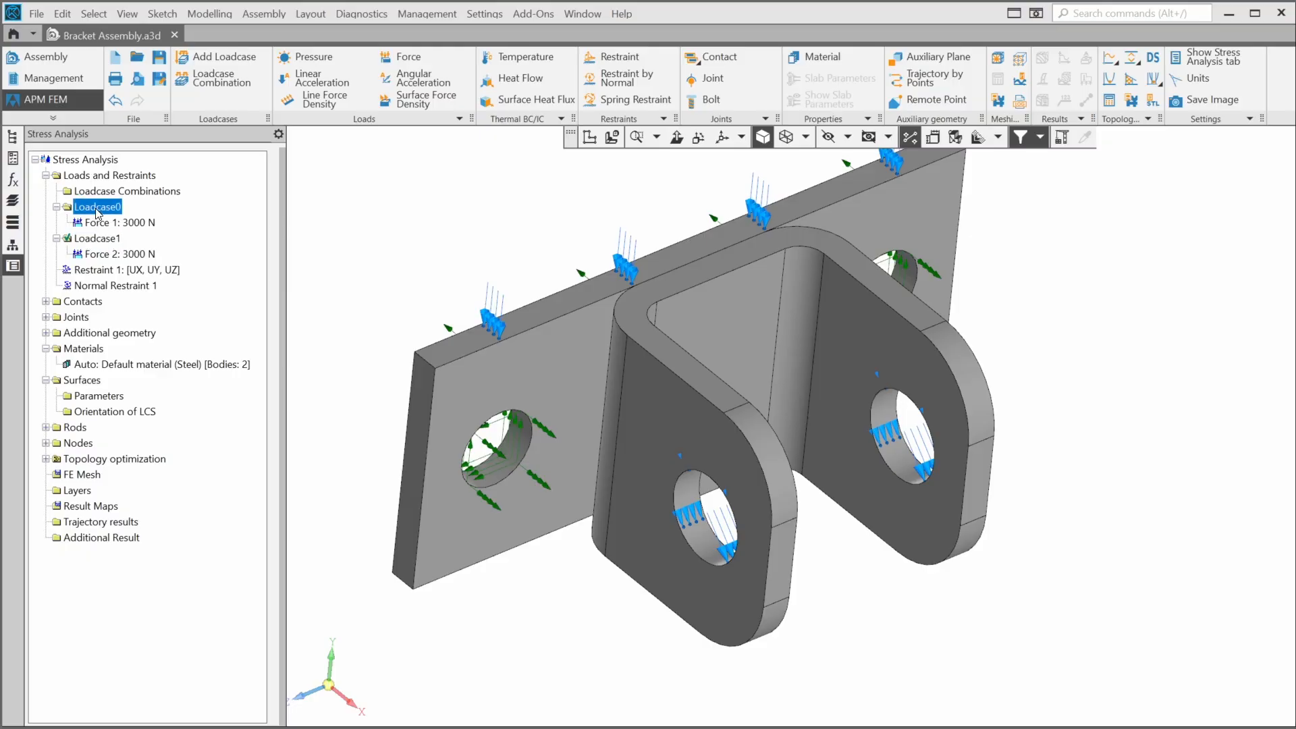
right_click(97, 212)
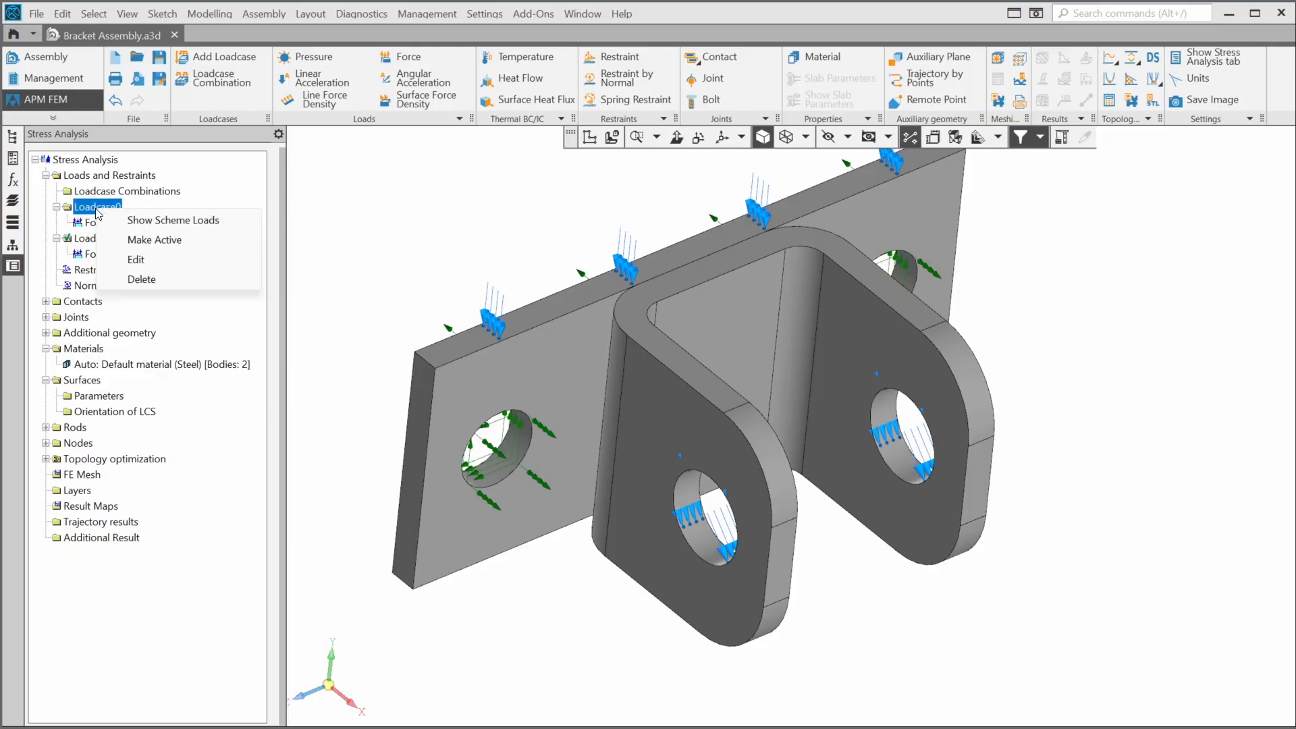
left_click(137, 240)
- Delete Loadcase1 with its Force 2, then highlight the default steel material's bodies
left_click(109, 240)
right_click(109, 241)
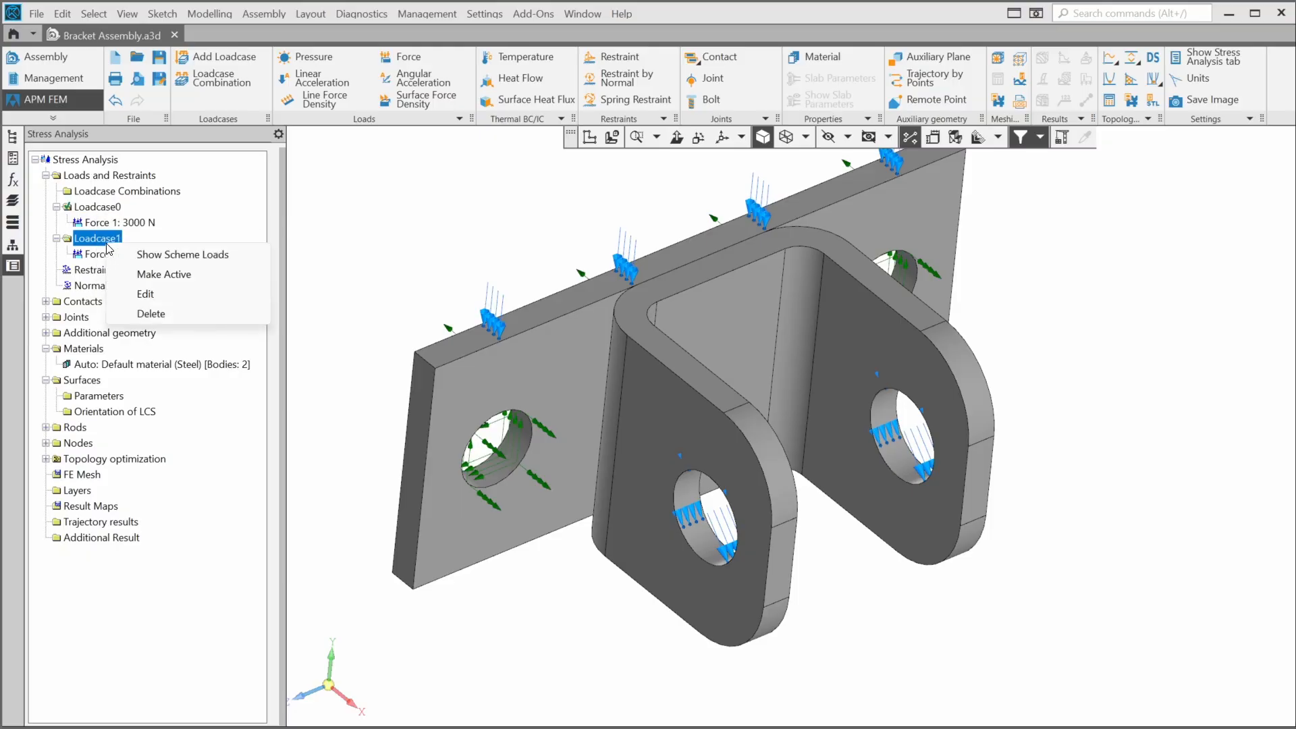
left_click(156, 313)
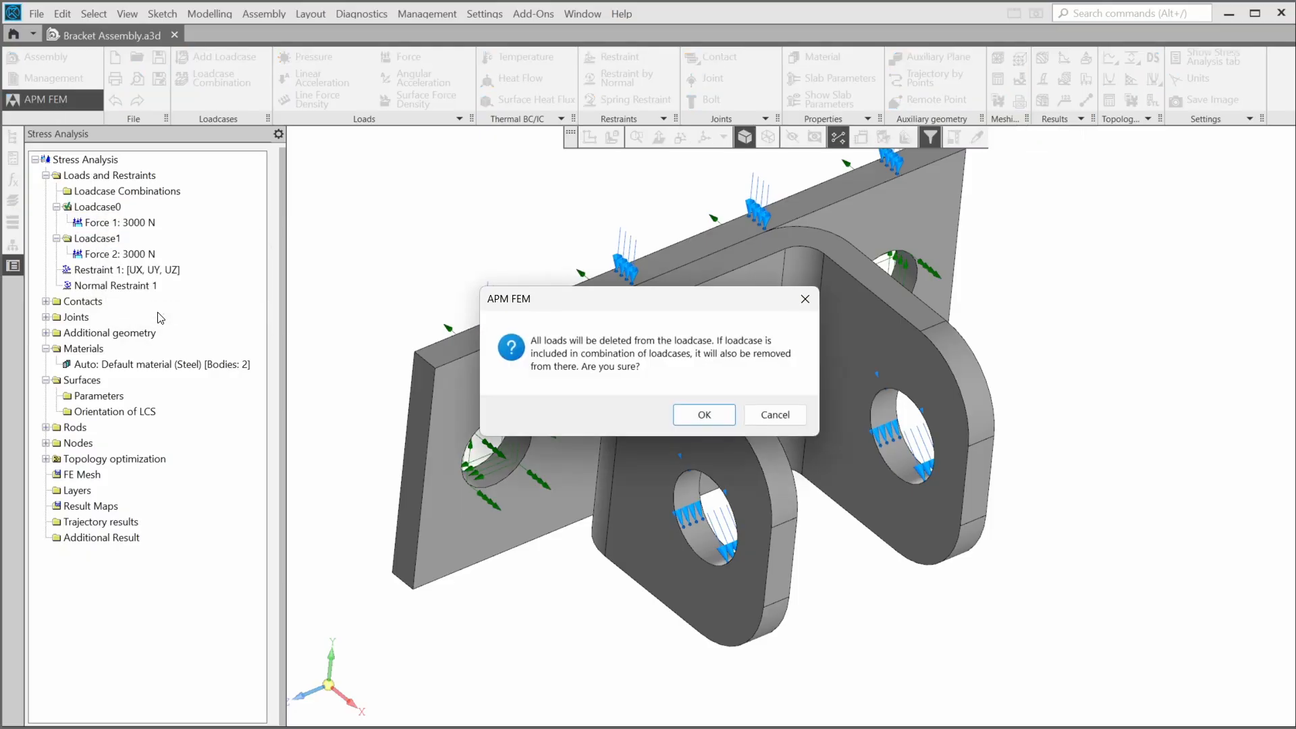
left_click(702, 416)
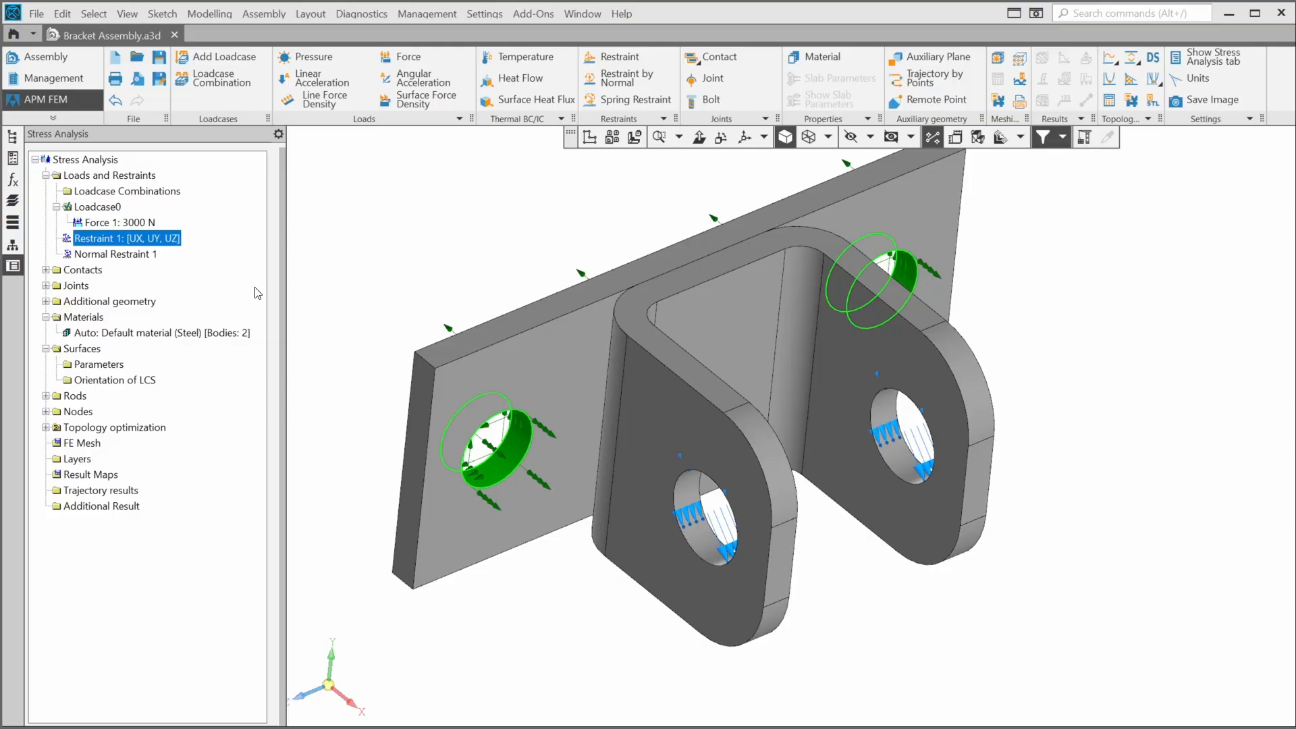
left_click(198, 334)
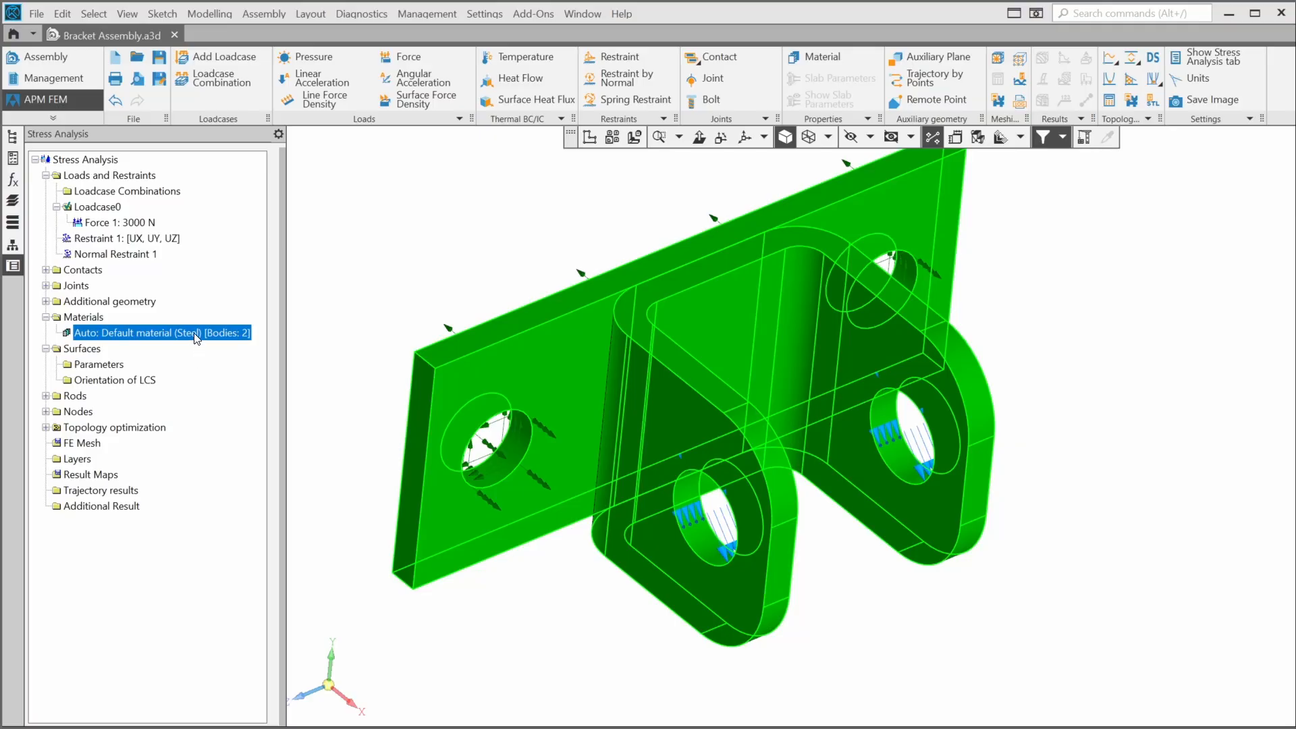
- Open the default steel material's parameters and close them unchanged
right_click(196, 337)
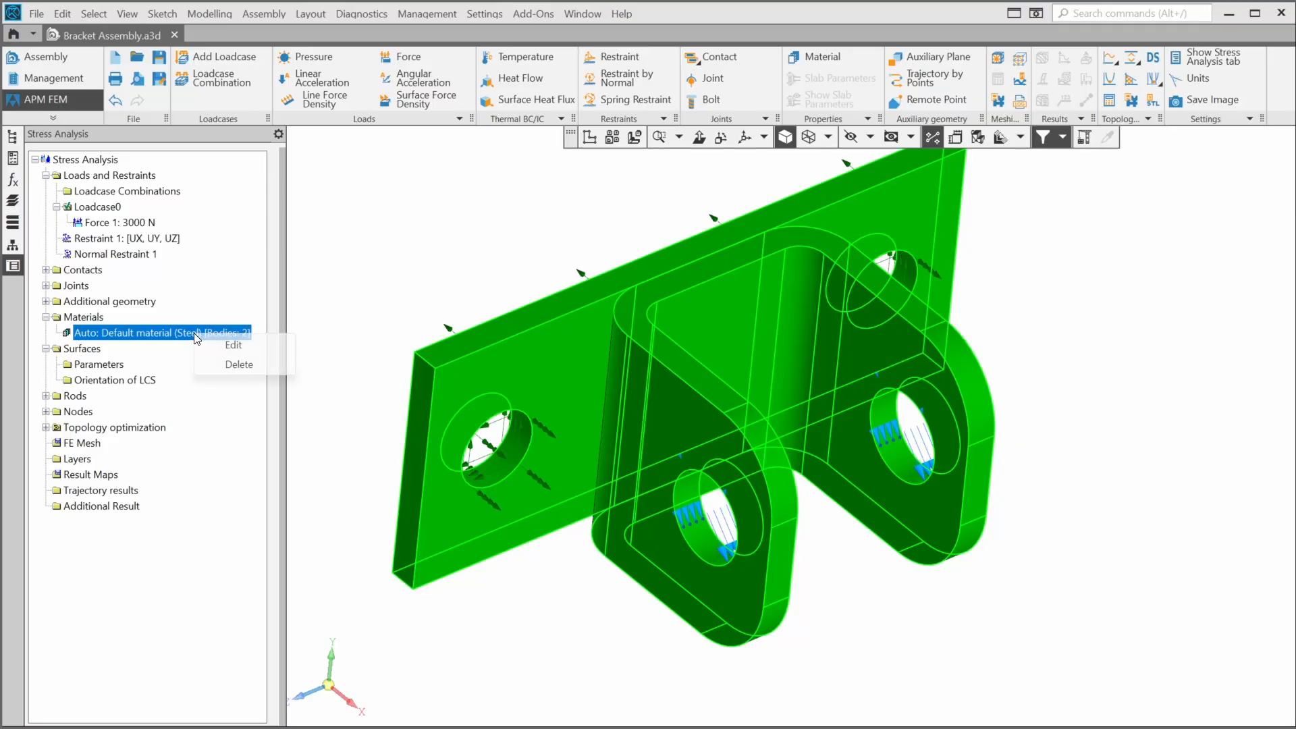
left_click(230, 350)
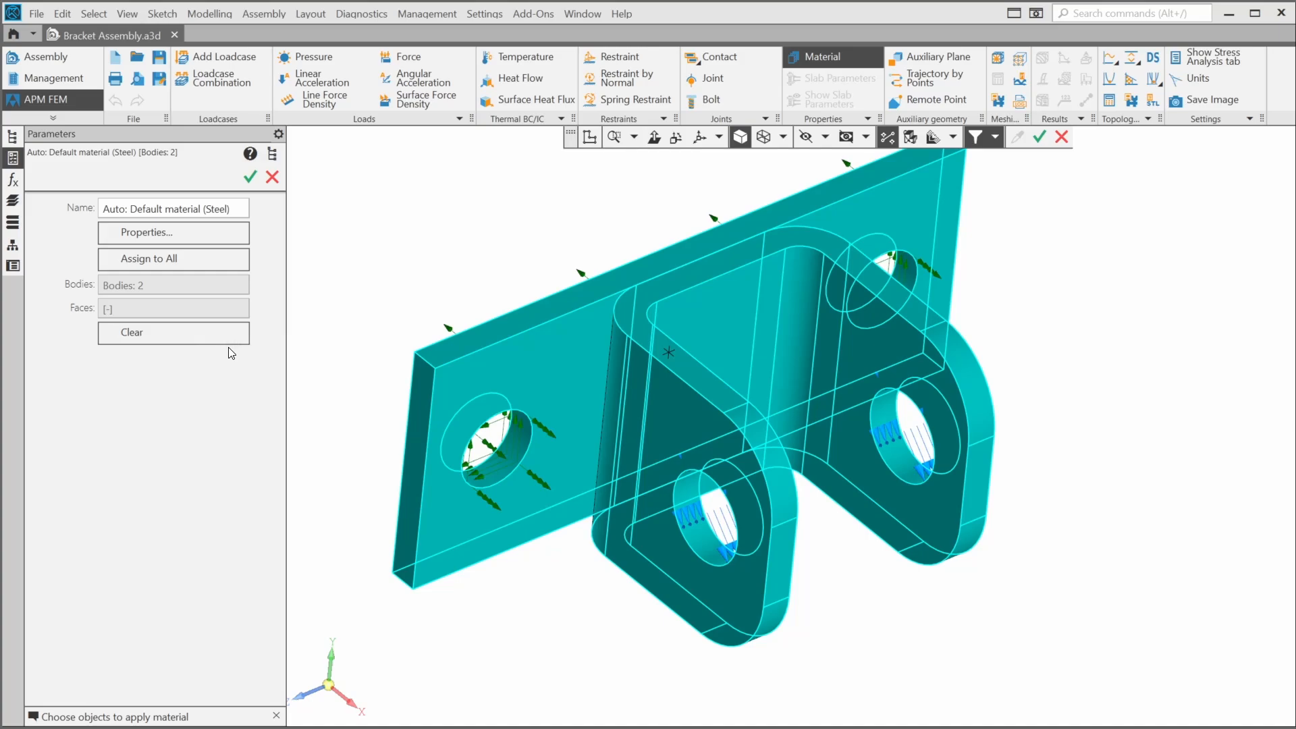
left_click(273, 178)
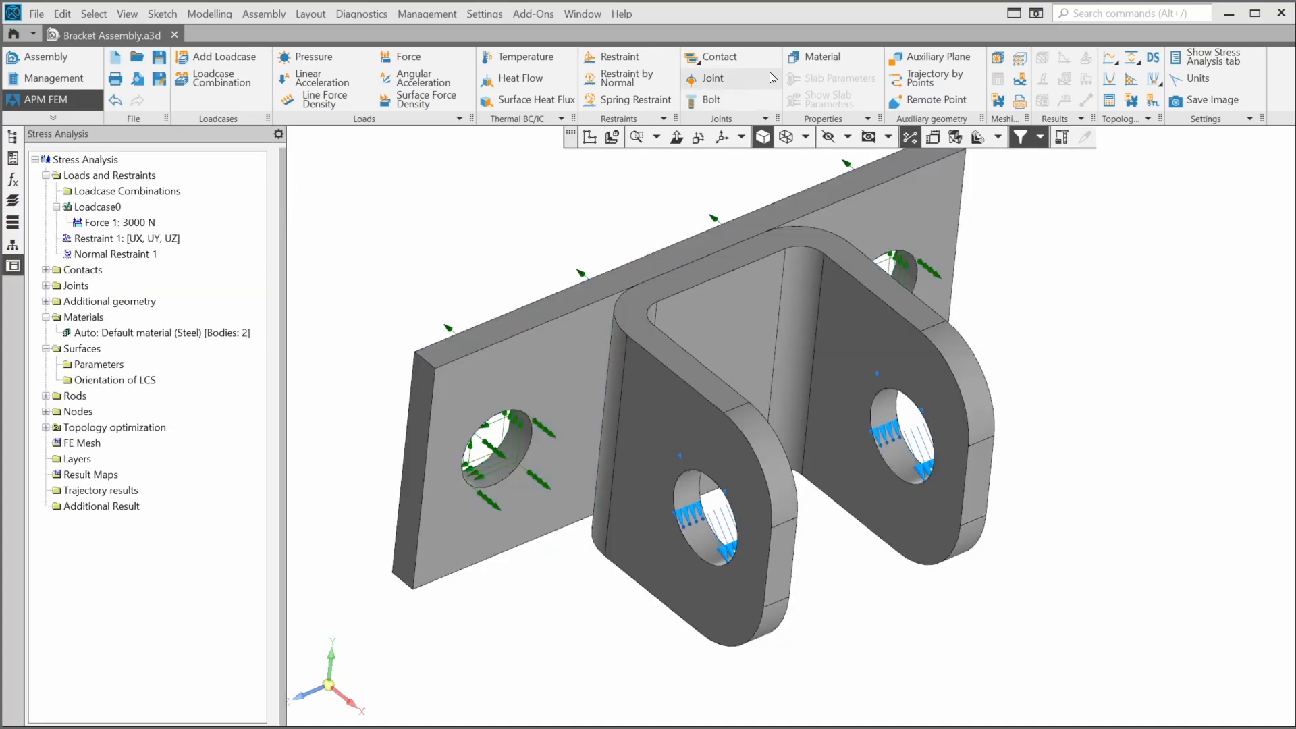
- Create a new material and name it 'My Steel'
left_click(800, 56)
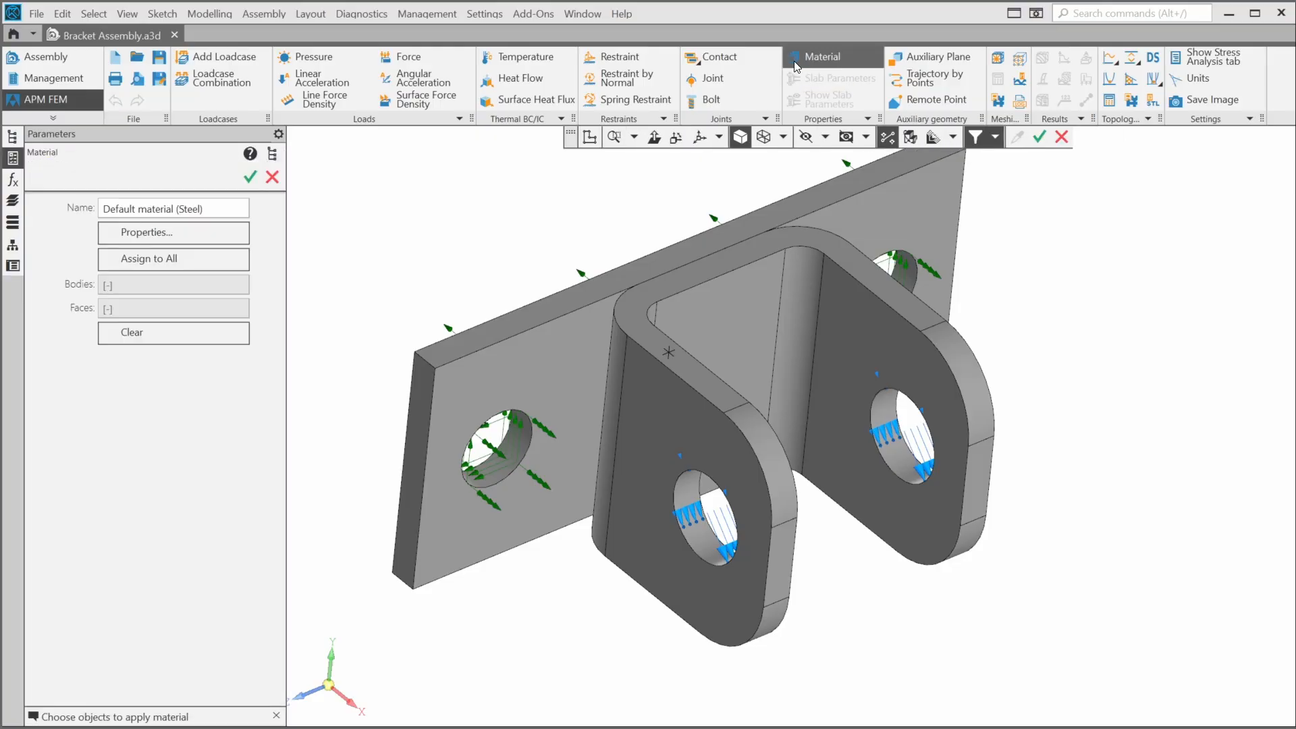
triple_click(227, 209)
type("My Ste")
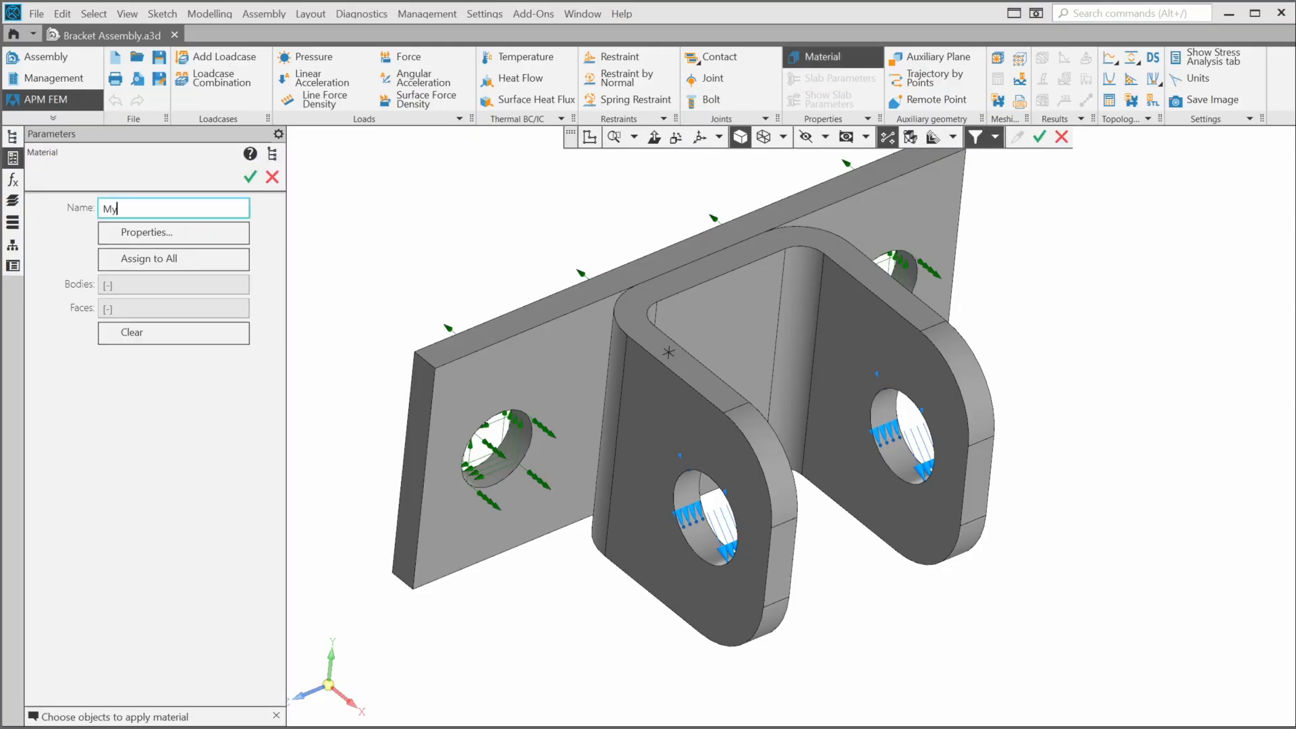
type("el")
- Review the My Steel property values and groups without adding any, then accept the parameters
left_click(216, 236)
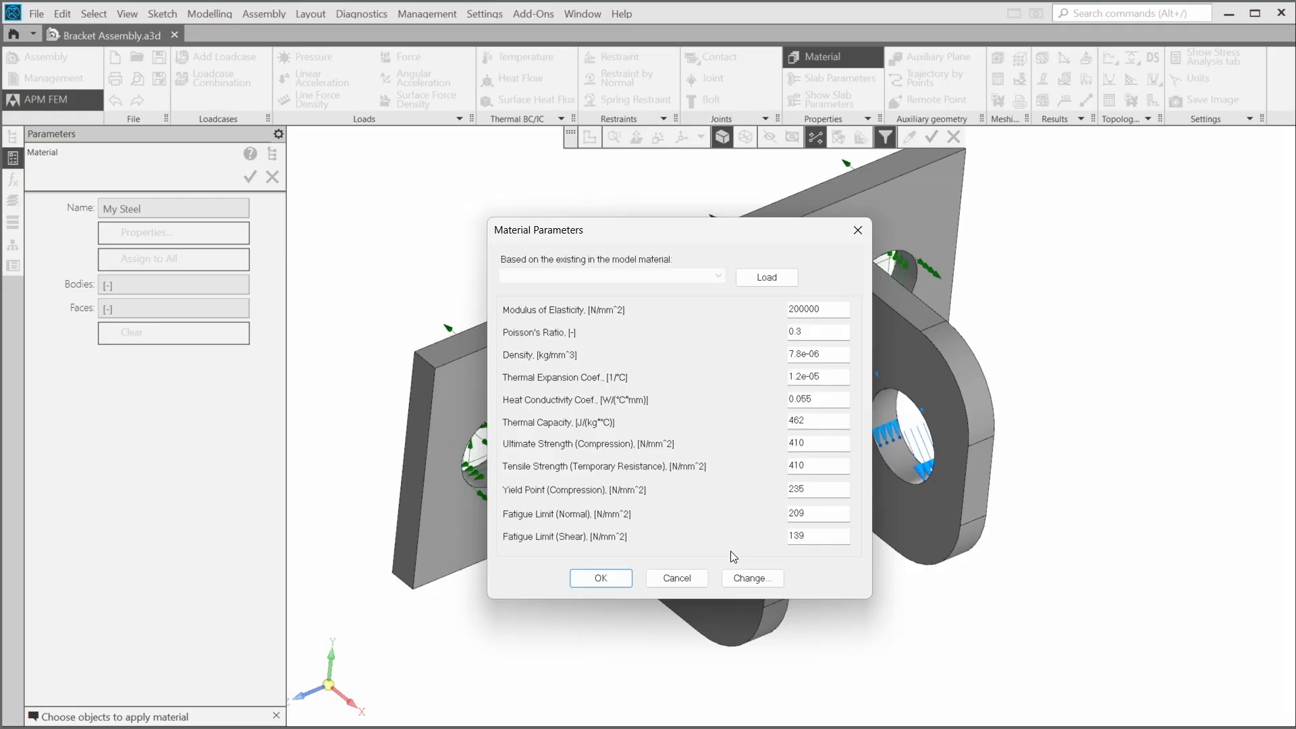
left_click(765, 584)
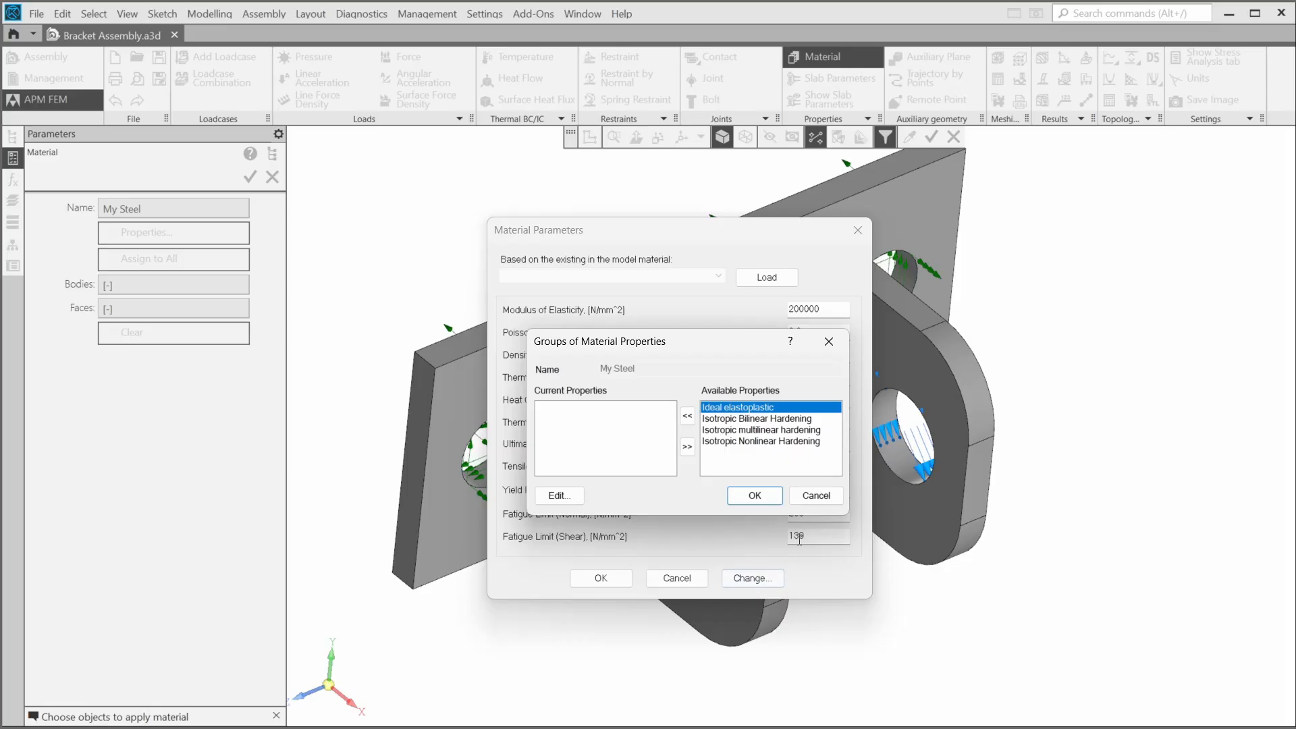
left_click(814, 498)
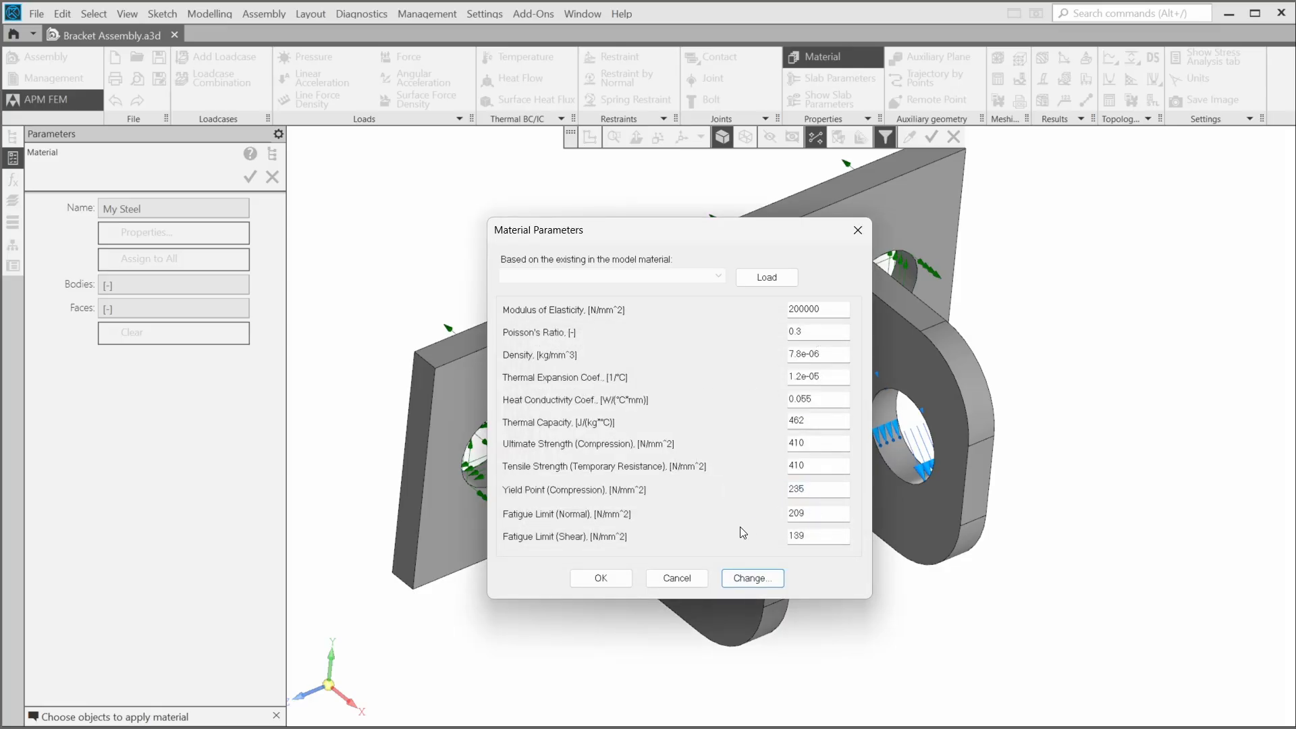
left_click(600, 578)
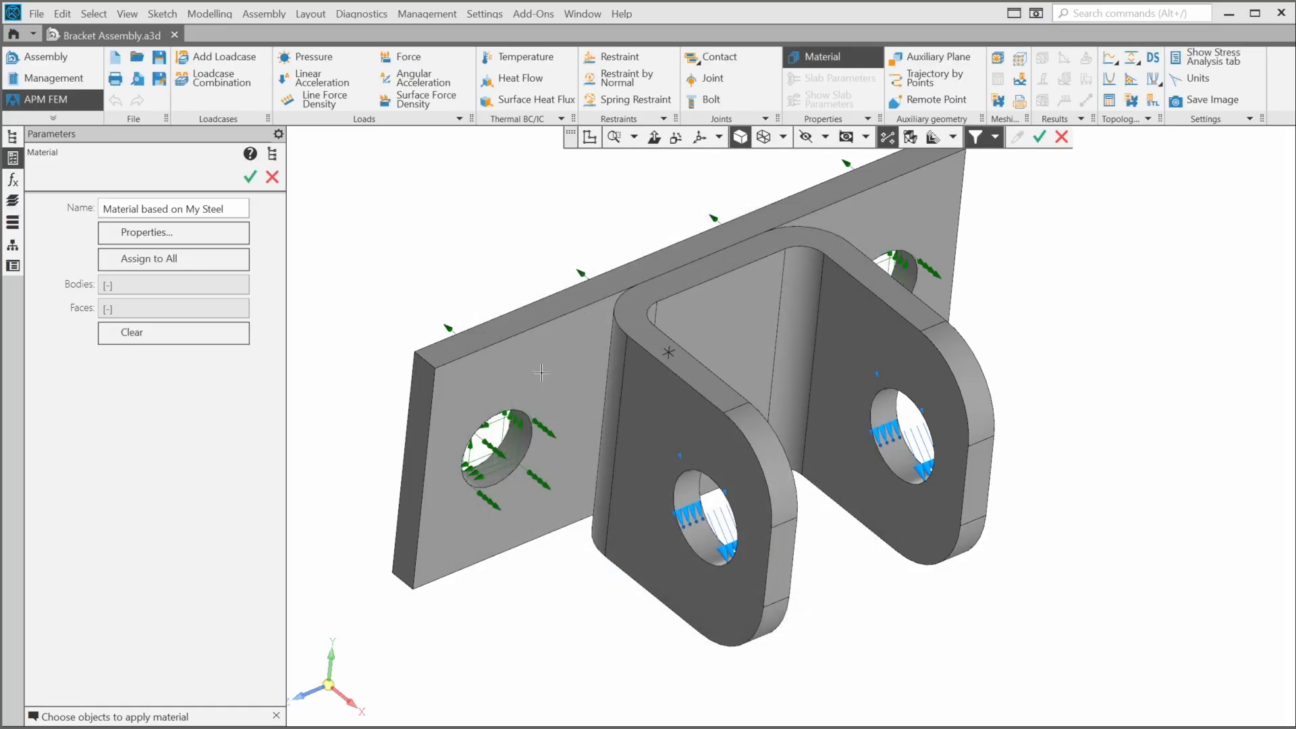
- Assign Material based on My Steel to all bodies, confirming replacement of the default steel
left_click(541, 371)
left_click(675, 419)
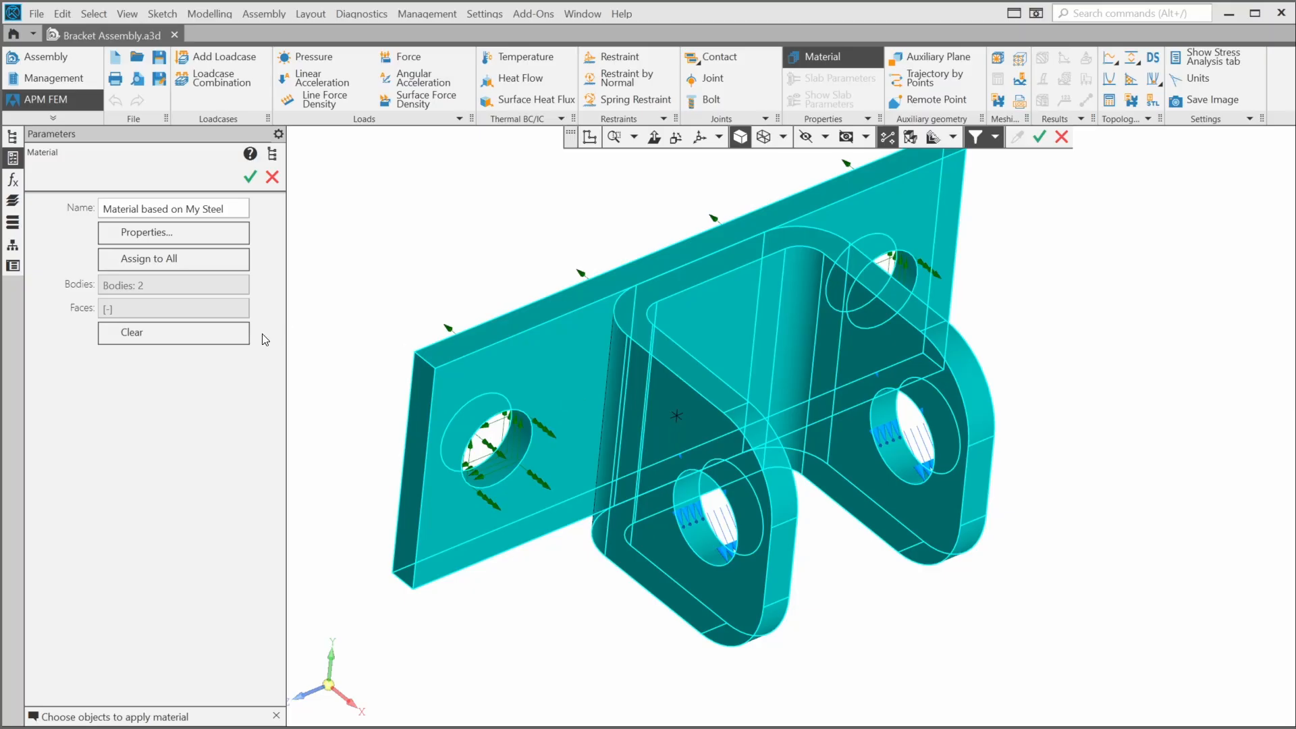
left_click(177, 339)
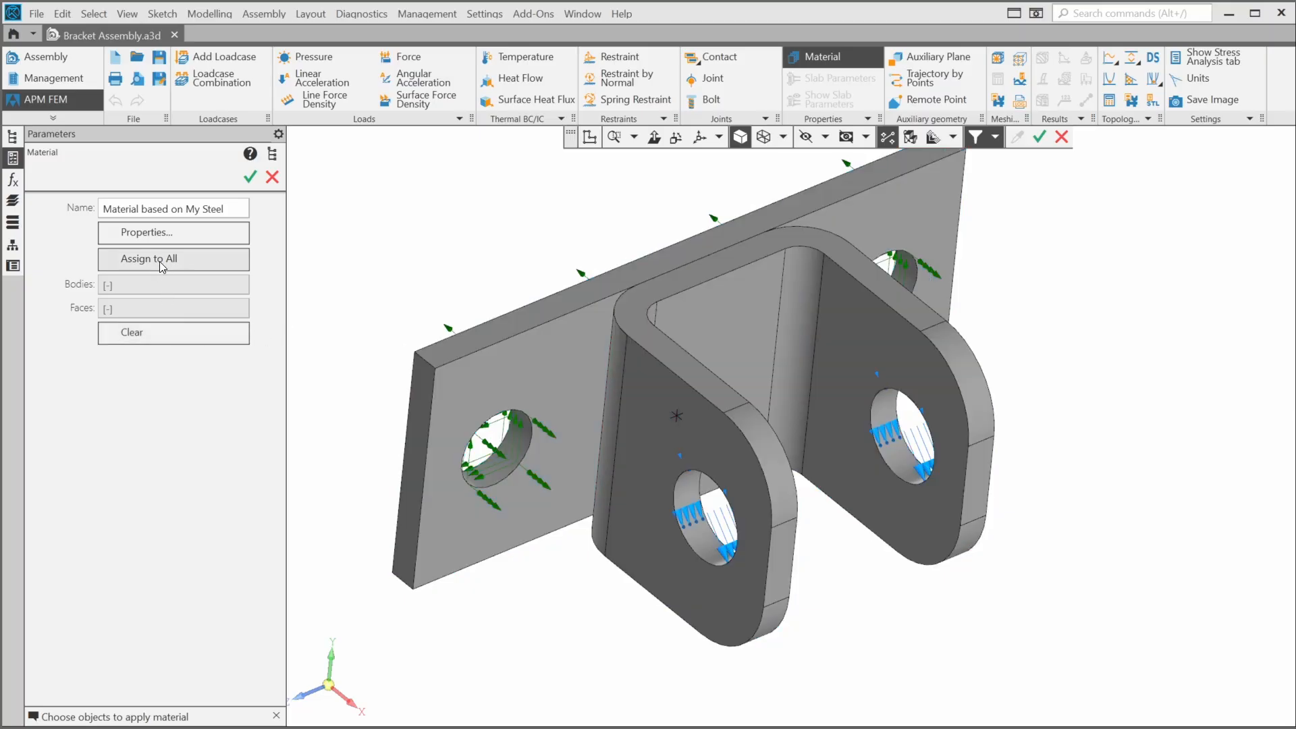
left_click(159, 256)
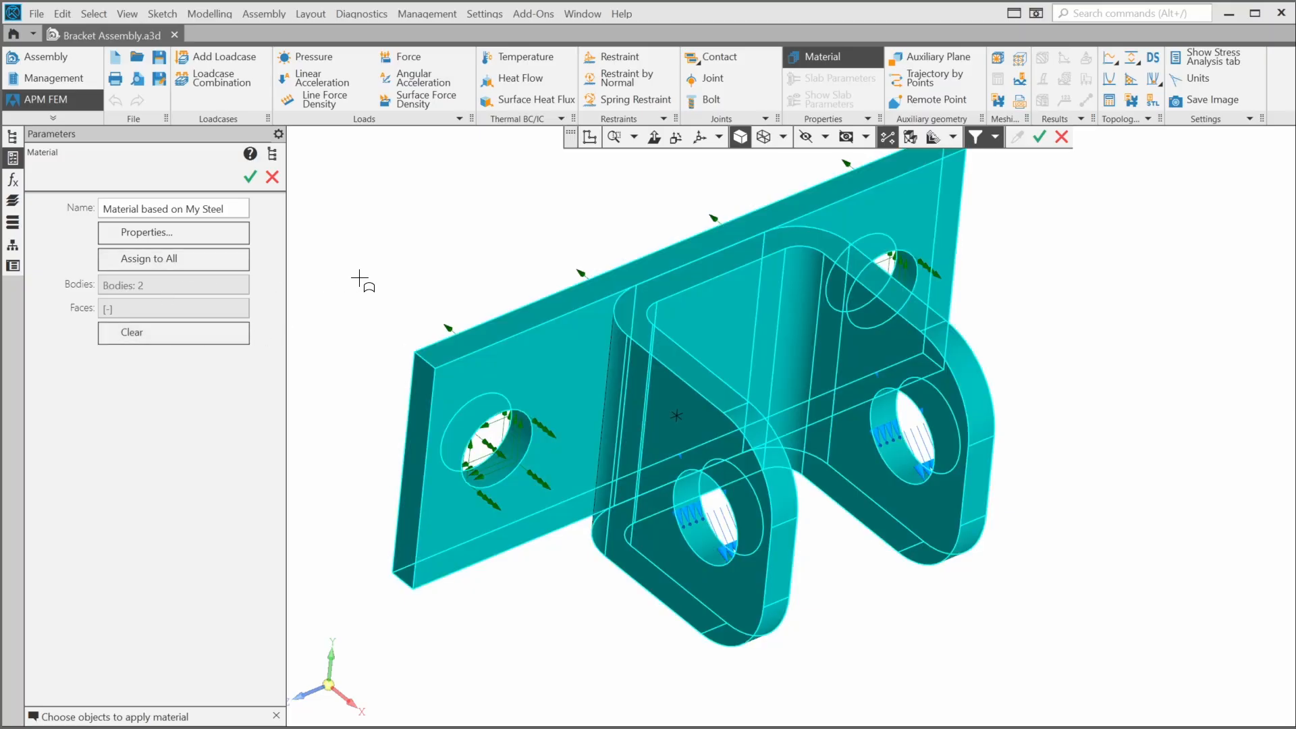
left_click(249, 177)
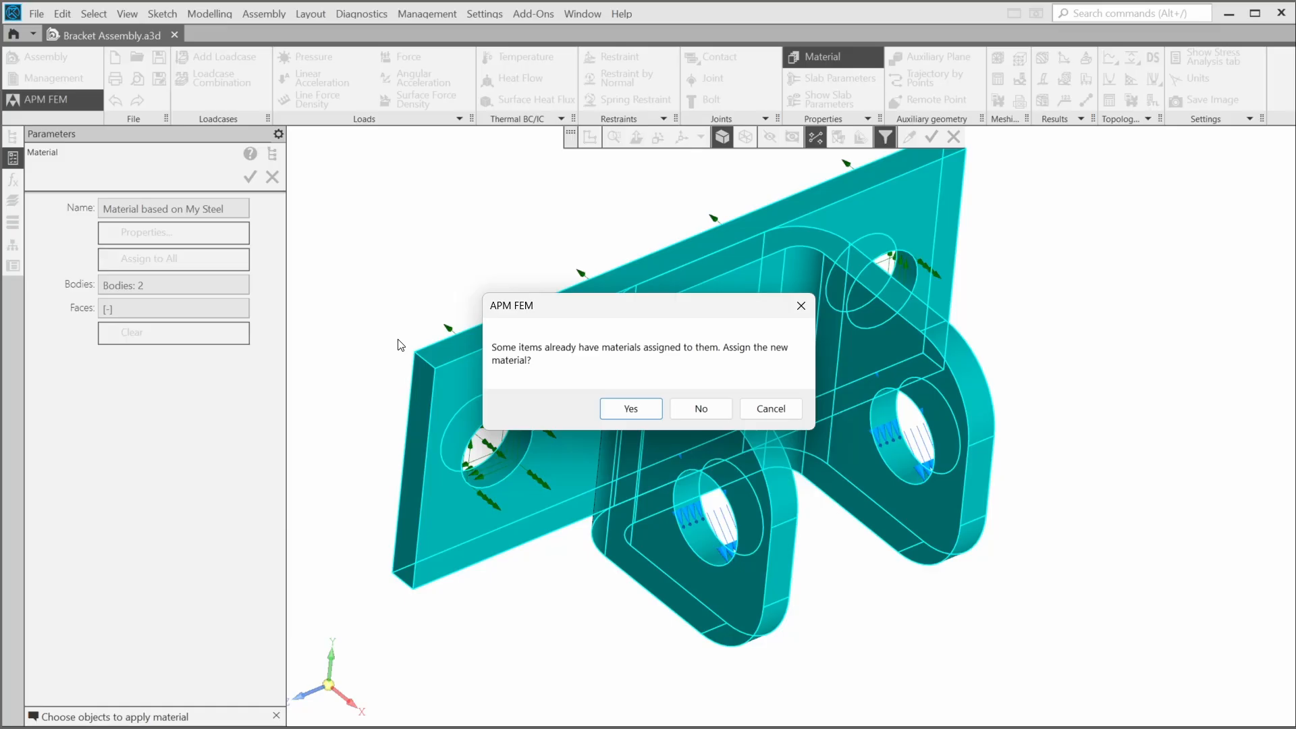
left_click(648, 413)
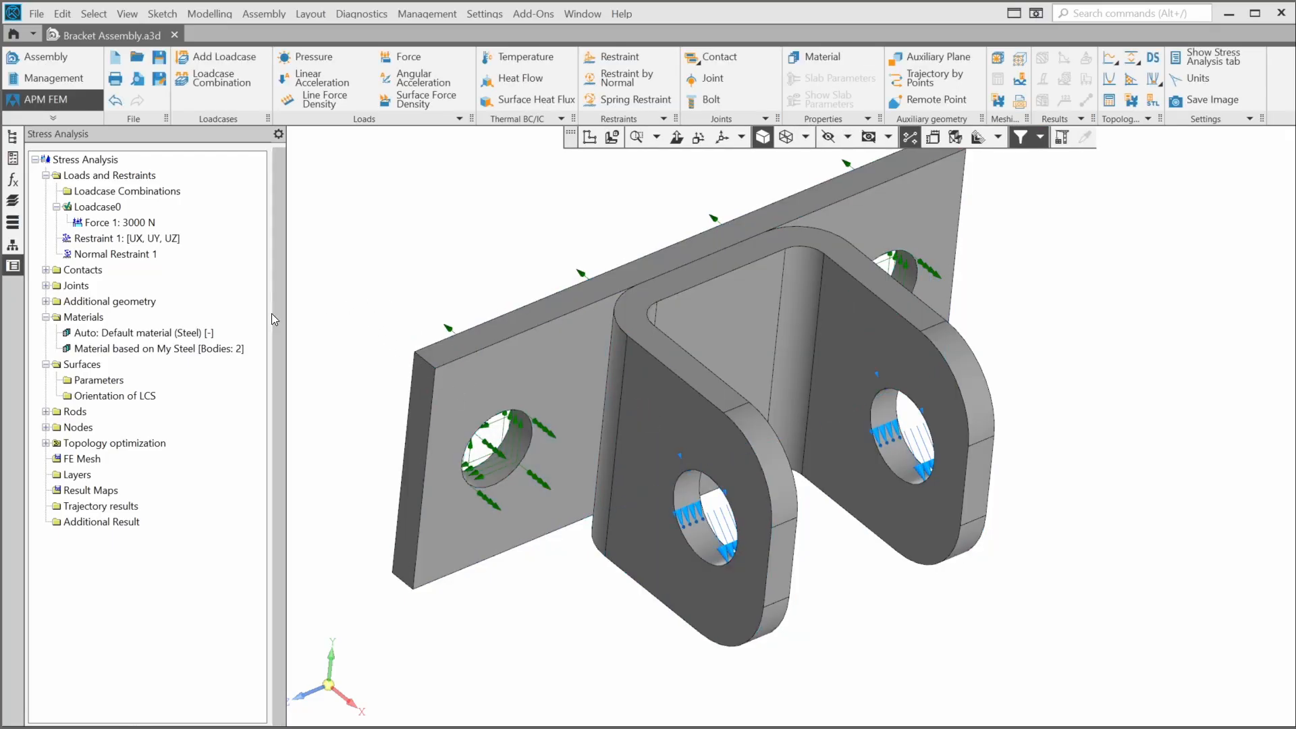
- Delete the unused 'Auto: Default material (Steel)' entry from the Materials list
left_click(166, 334)
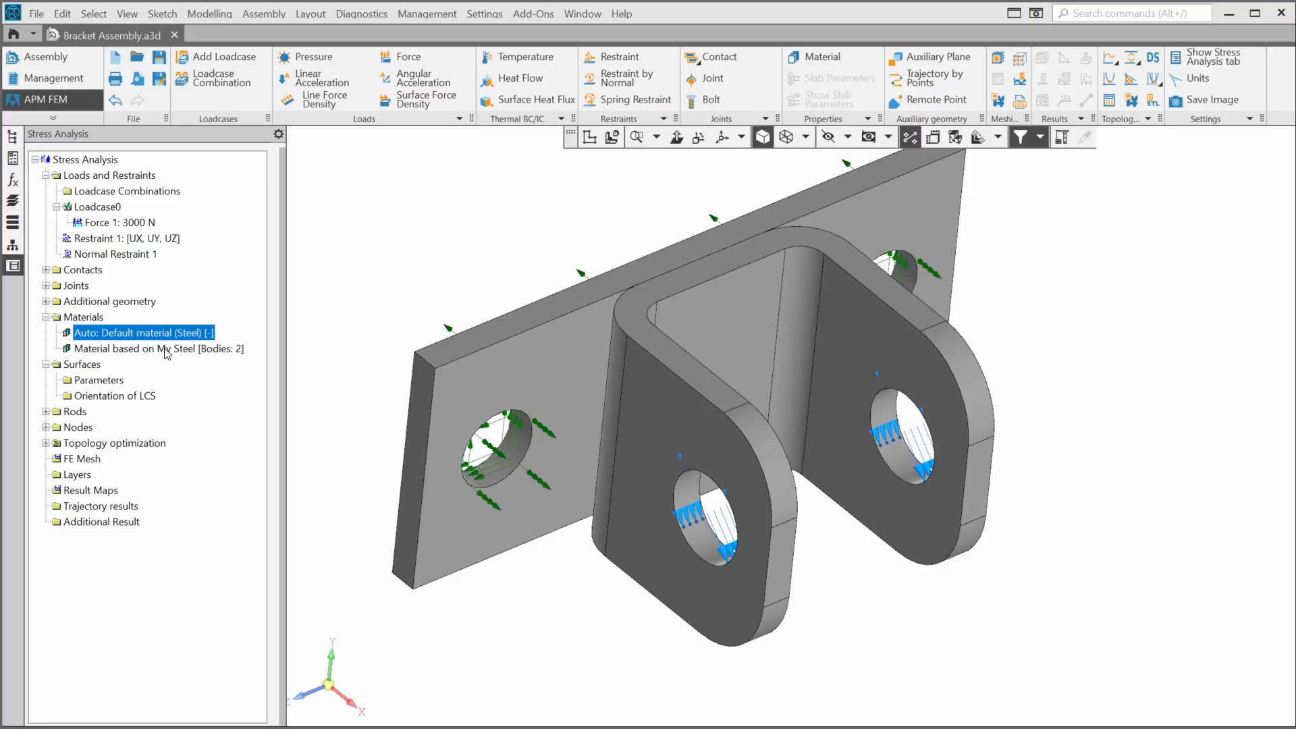
left_click(167, 349)
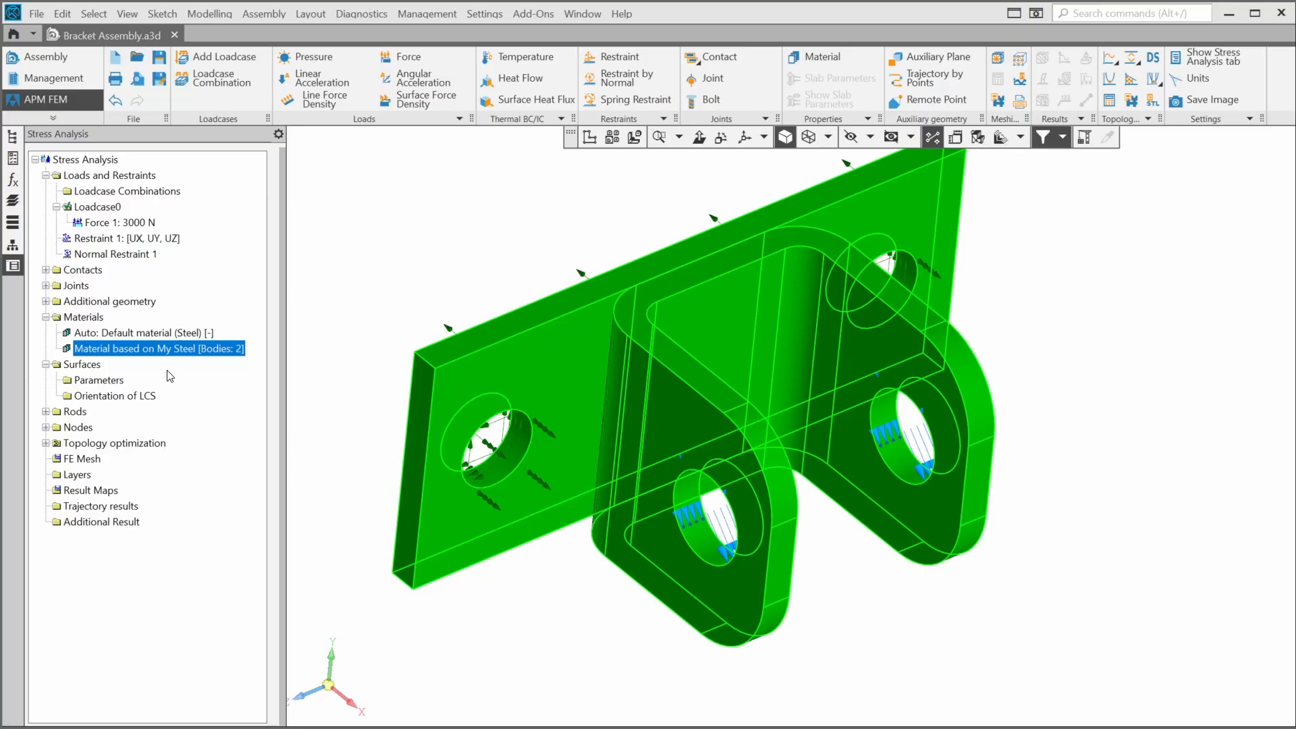
left_click(165, 339)
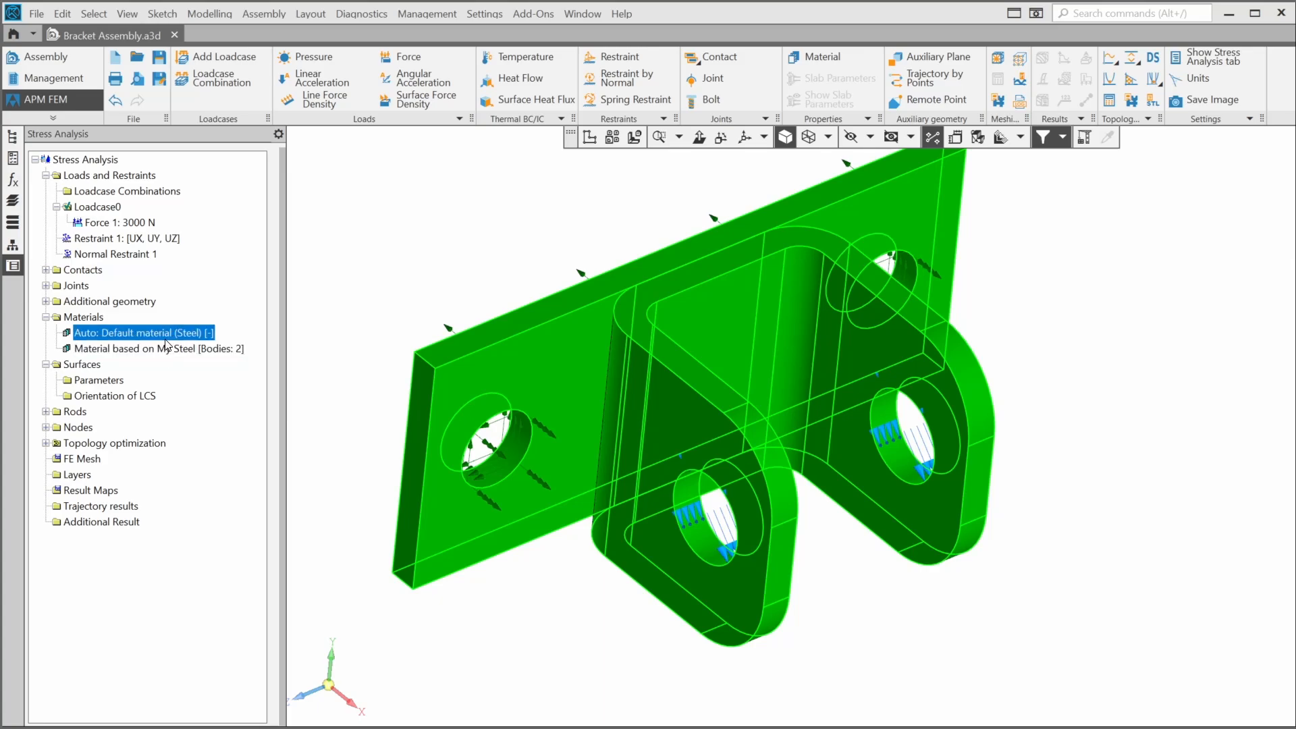
right_click(166, 333)
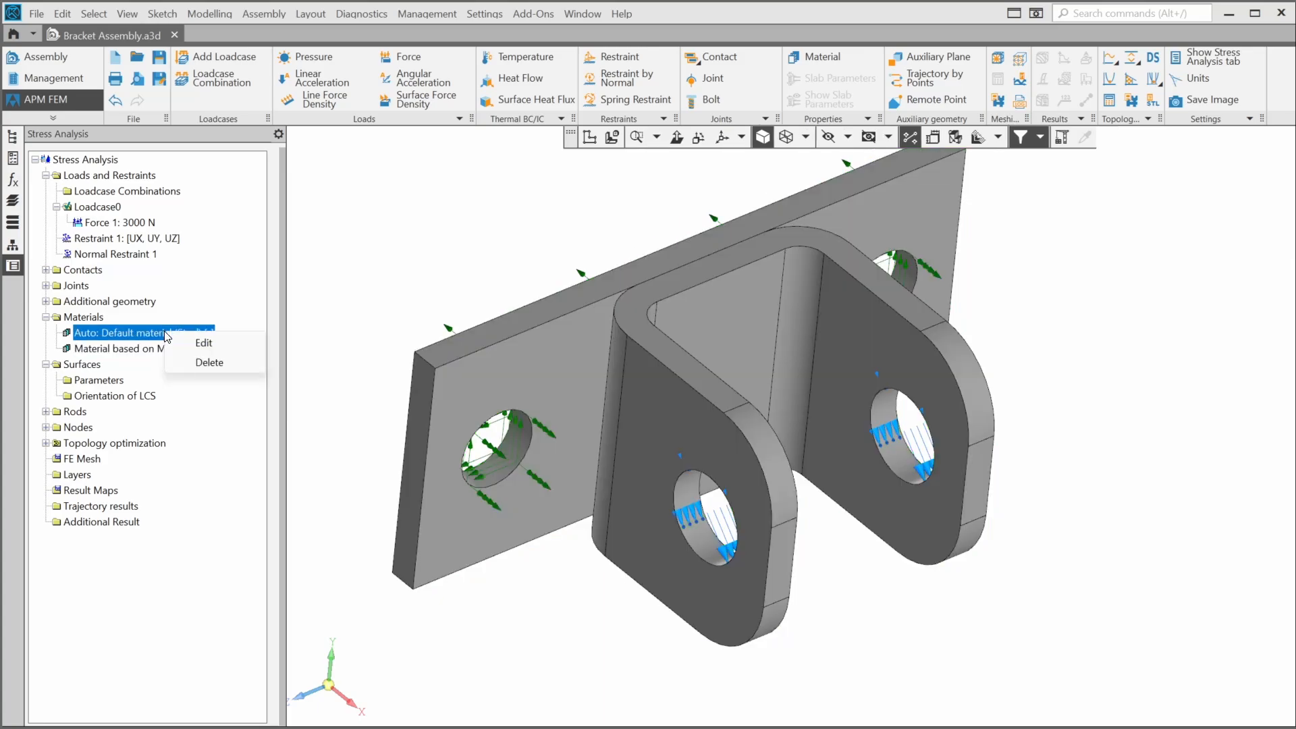
left_click(199, 363)
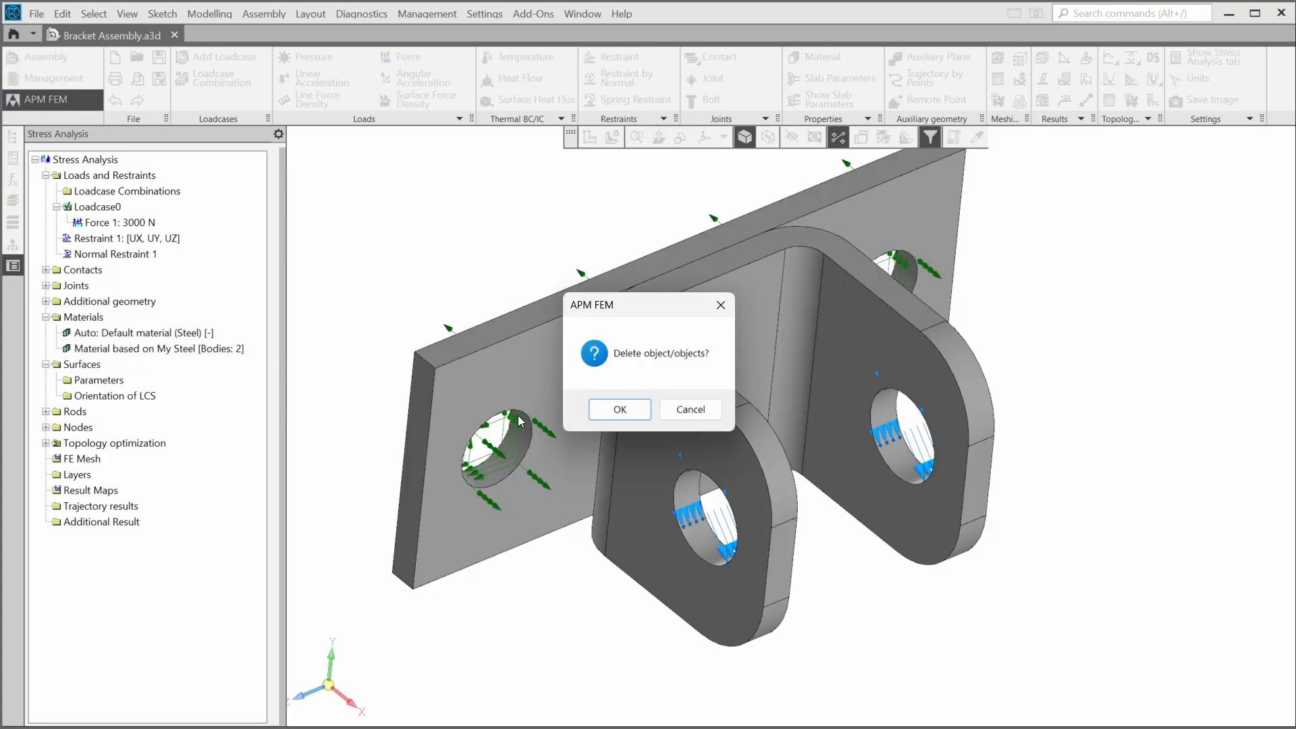
left_click(601, 412)
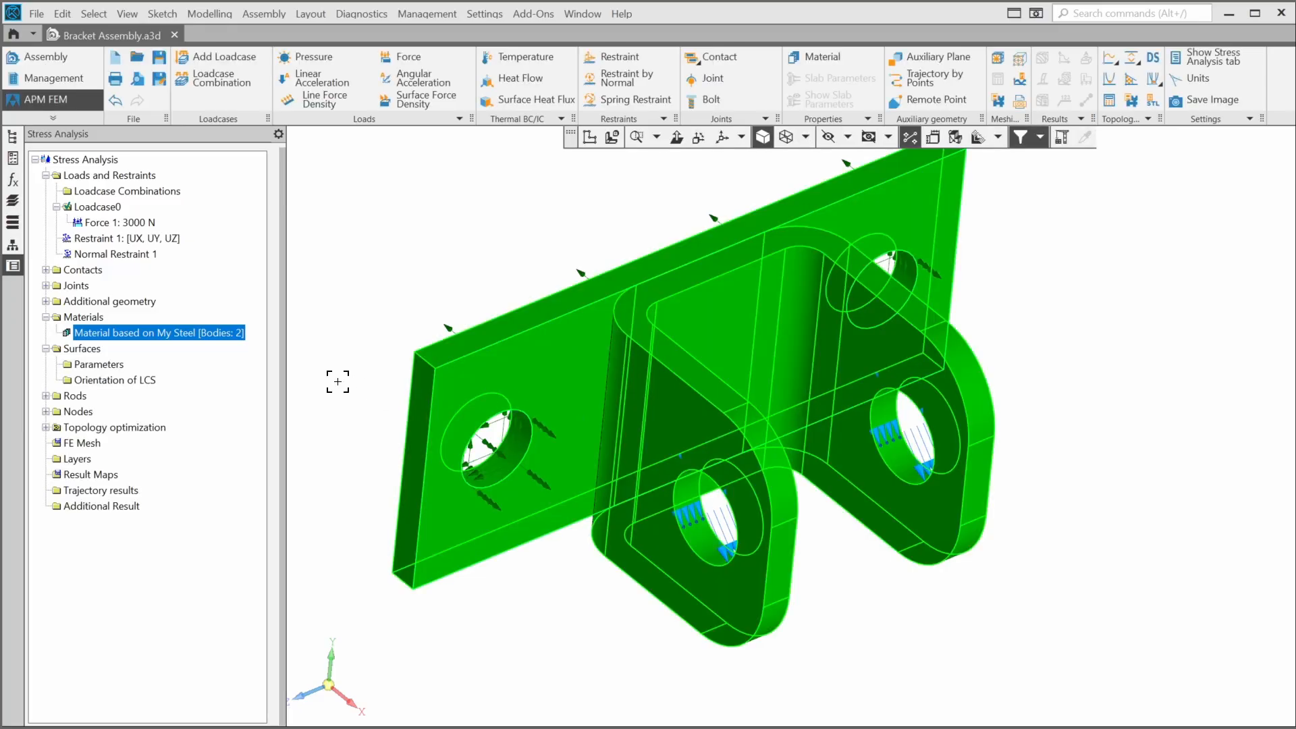
- Remove the 'Material based on ' prefix so the material is named 'My Steel'
right_click(212, 343)
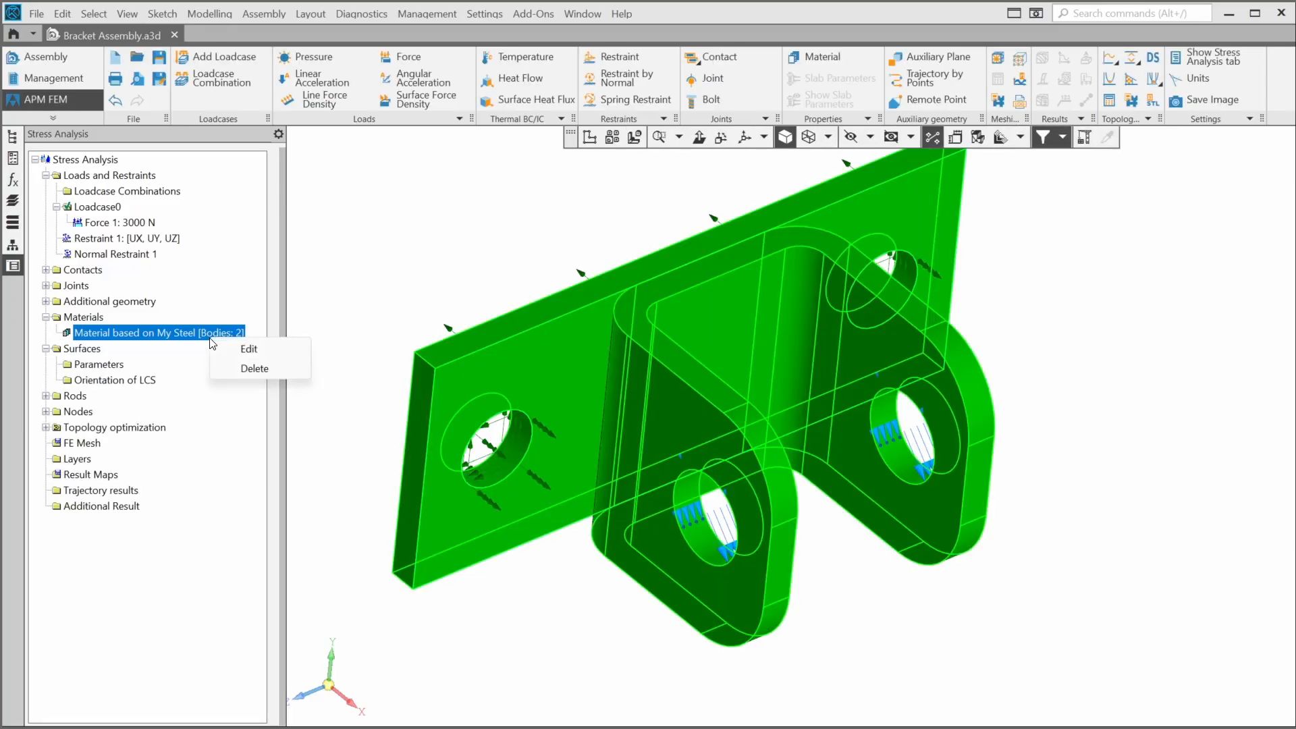
left_click(245, 350)
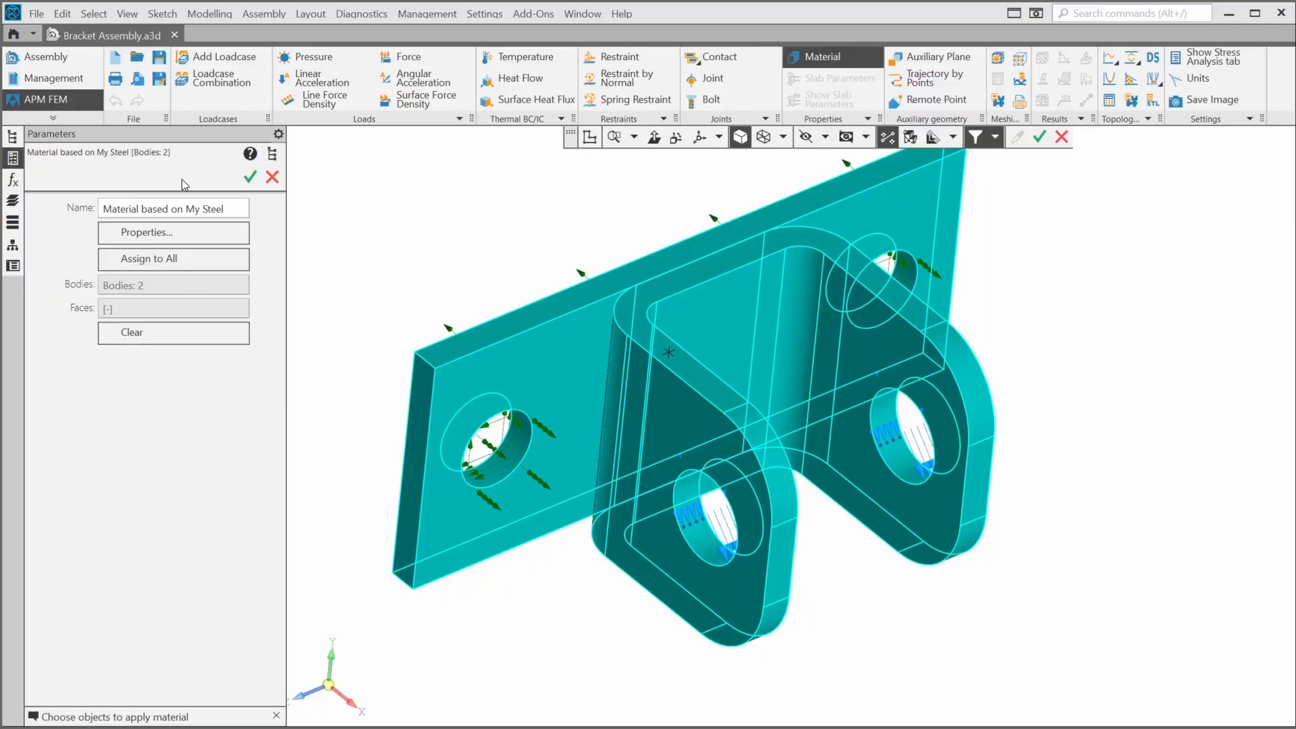
left_click(186, 210)
left_click(180, 209)
key("BackSpace")
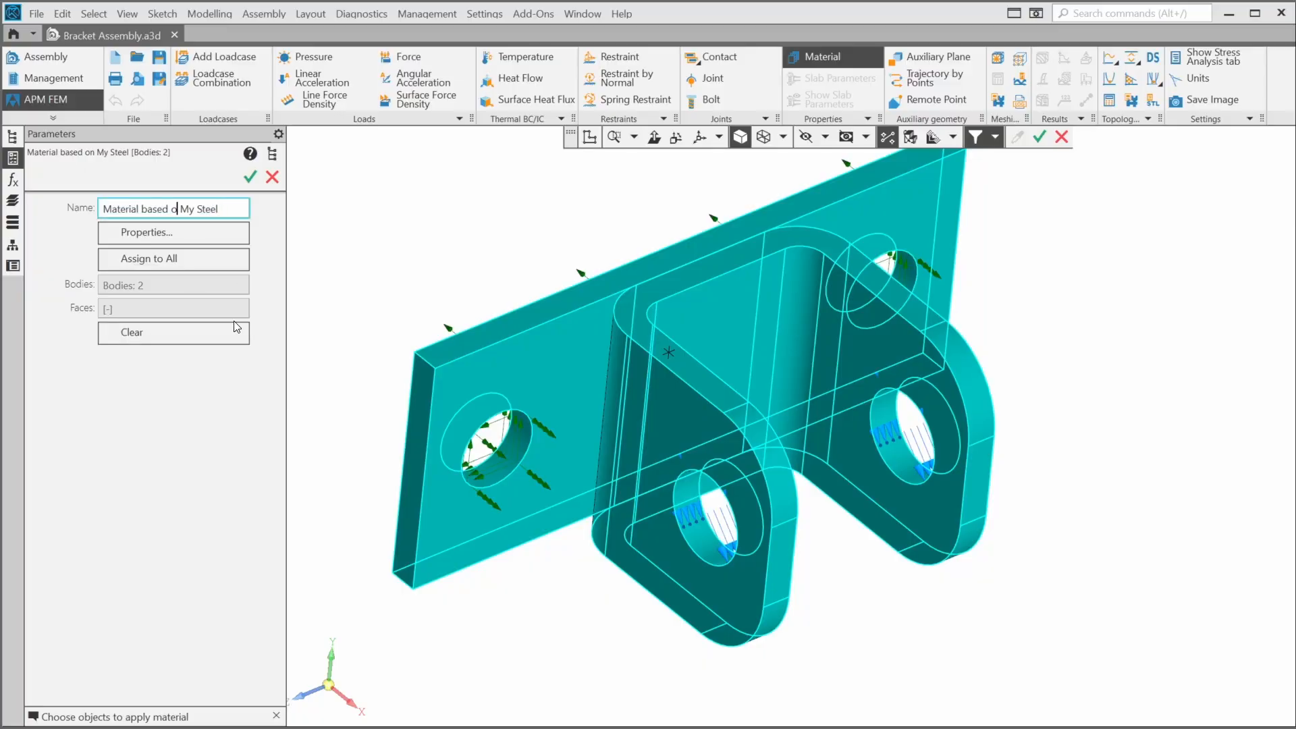
key("BackSpace")
key("BackSpace")
key("BackSpace")
key("BackSpace")
key("BackSpace")
key("BackSpace")
key("BackSpace")
key("BackSpace")
key("BackSpace")
key("BackSpace")
key("BackSpace")
key("BackSpace")
key("BackSpace")
key("BackSpace")
key("BackSpace")
key("BackSpace")
left_click(250, 177)
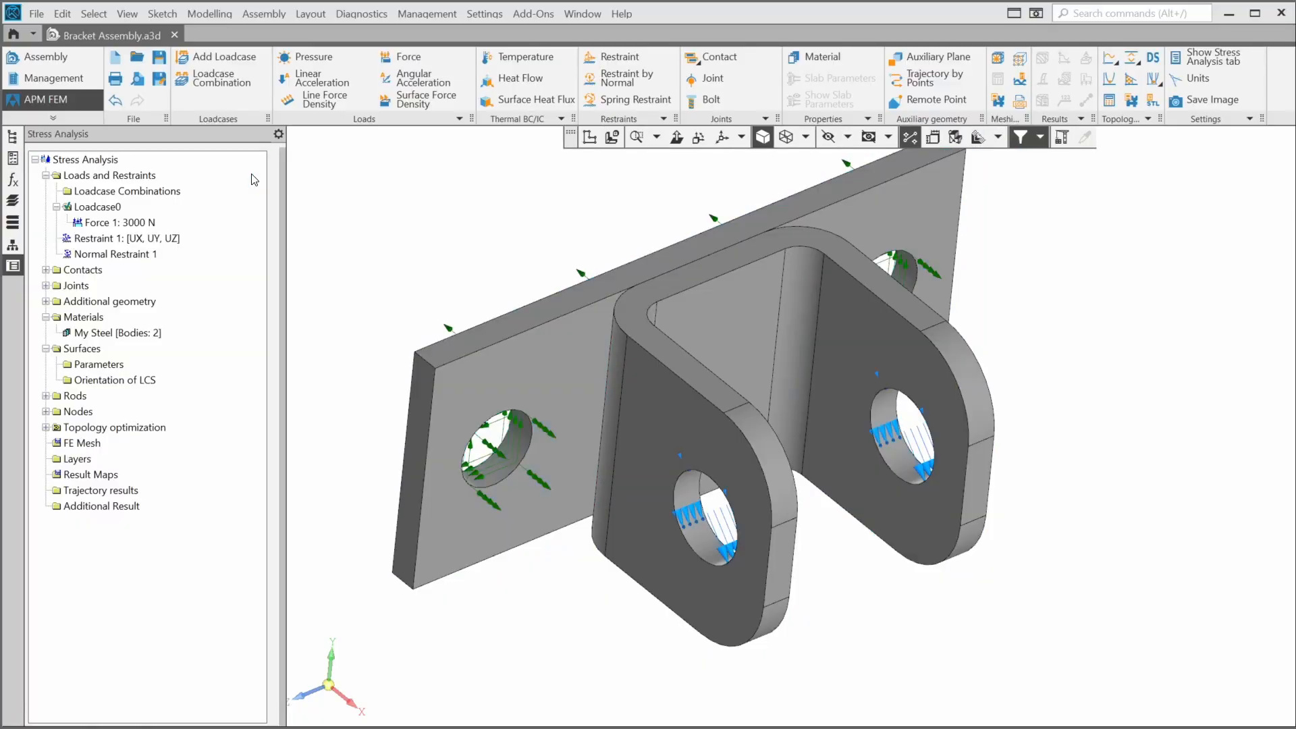